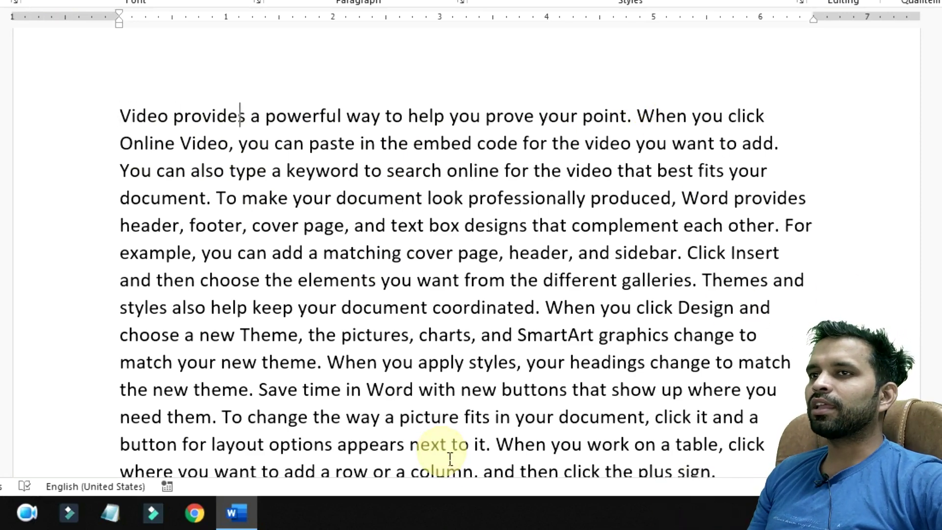
Move the insertion point character by character back and forth through "Video provides" at the start of the first line.
{"action": "key", "text": "Left"}
{"action": "key", "text": "Right"}
{"action": "key", "text": "Right"}
{"action": "key", "text": "Right"}
{"action": "key", "text": "Right"}
{"action": "key", "text": "Right"}
{"action": "key", "text": "Right"}
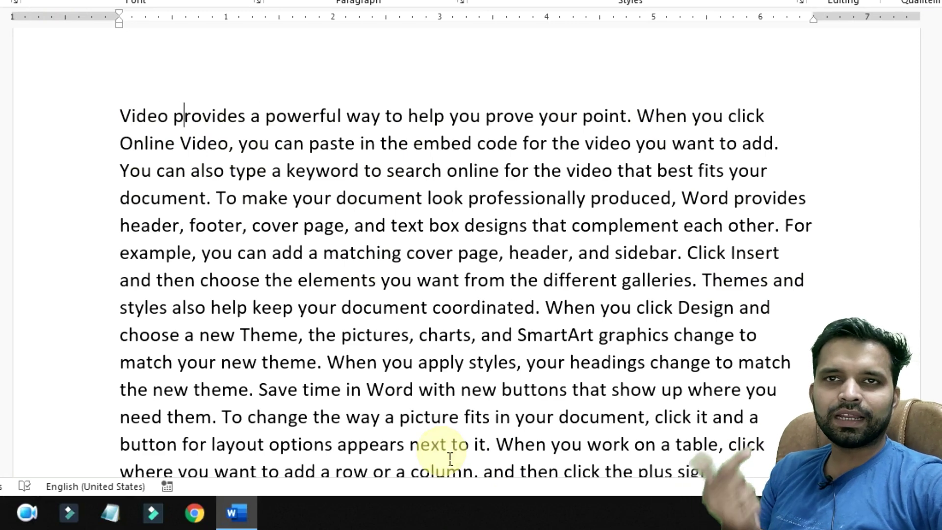
{"action": "key", "text": "Left"}
{"action": "key", "text": "Left"}
{"action": "key", "text": "Left"}
{"action": "key", "text": "Left"}
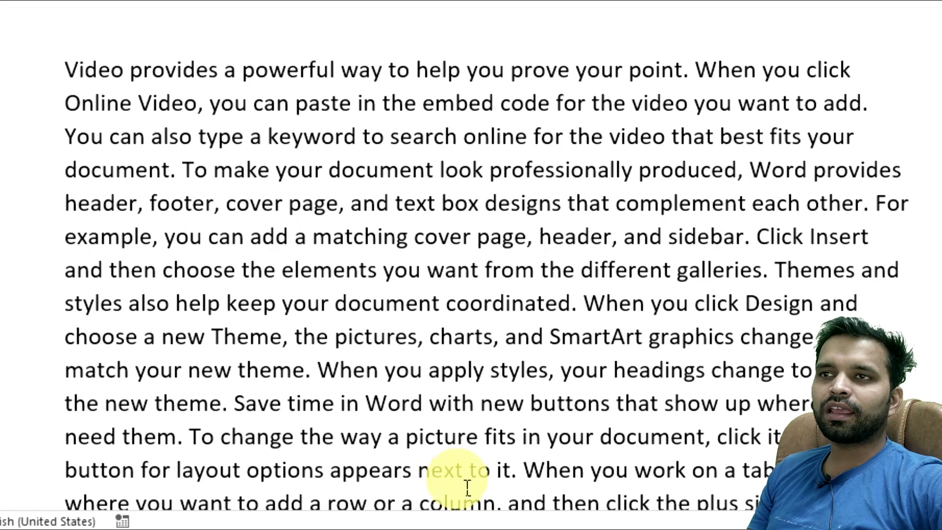
{"action": "key", "text": "Right"}
{"action": "key", "text": "Right"}
{"action": "key", "text": "Right"}
{"action": "key", "text": "Right"}
{"action": "key", "text": "Right"}
{"action": "key", "text": "Right"}
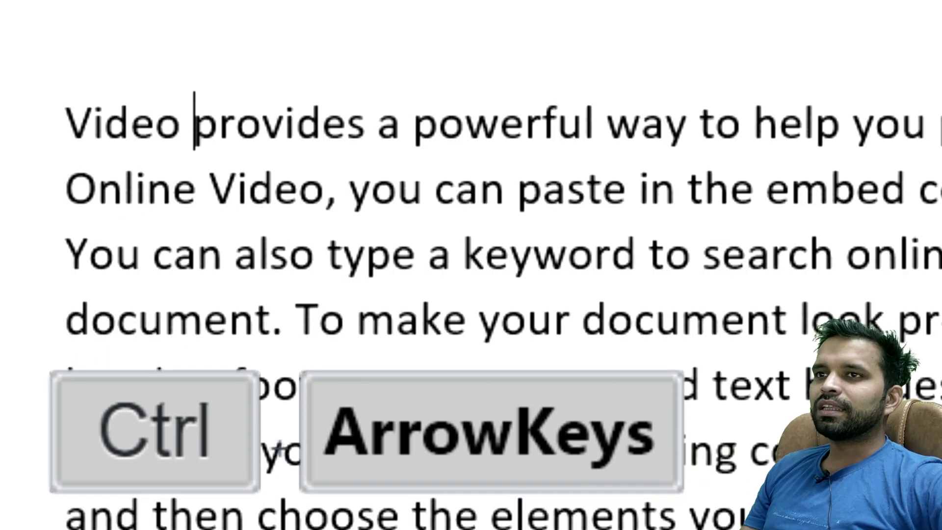
Move the insertion point forward word by word along the first line until it is just after "point.".
{"action": "key", "text": "ctrl+Right"}
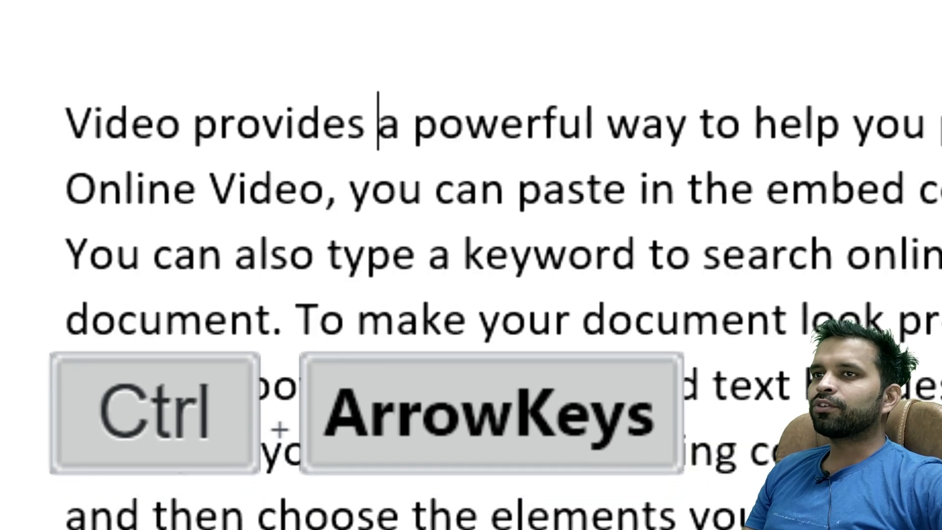
{"action": "key", "text": "ctrl+Right"}
{"action": "key", "text": "ctrl+Right"}
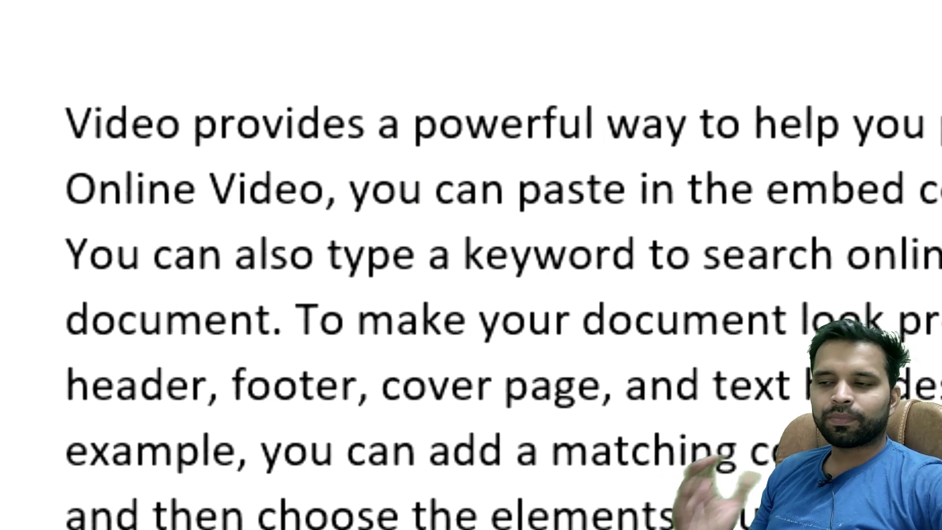
{"action": "key", "text": "Right"}
{"action": "key", "text": "Right"}
{"action": "key", "text": "Right"}
{"action": "key", "text": "Right"}
{"action": "key", "text": "Right"}
{"action": "key", "text": "Right"}
{"action": "key", "text": "Right"}
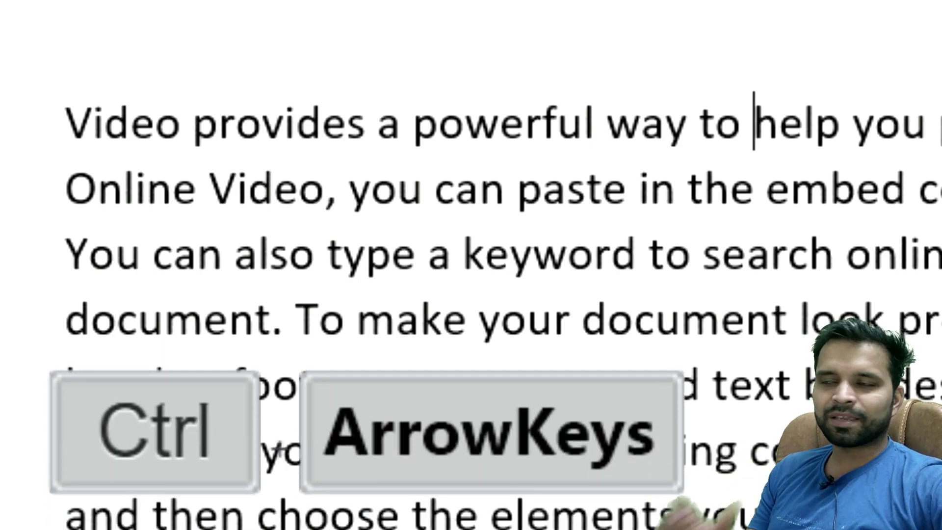
{"action": "key", "text": "ctrl+Right"}
{"action": "key", "text": "ctrl+Right"}
{"action": "key", "text": "ctrl+Right"}
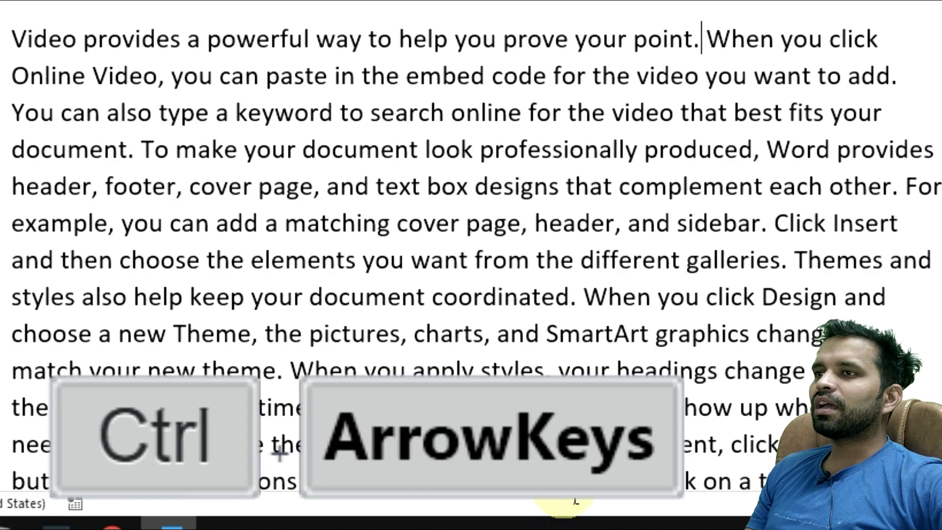
Move the insertion point back word by word through the first sentence to just before "way".
{"action": "key", "text": "ctrl+Left"}
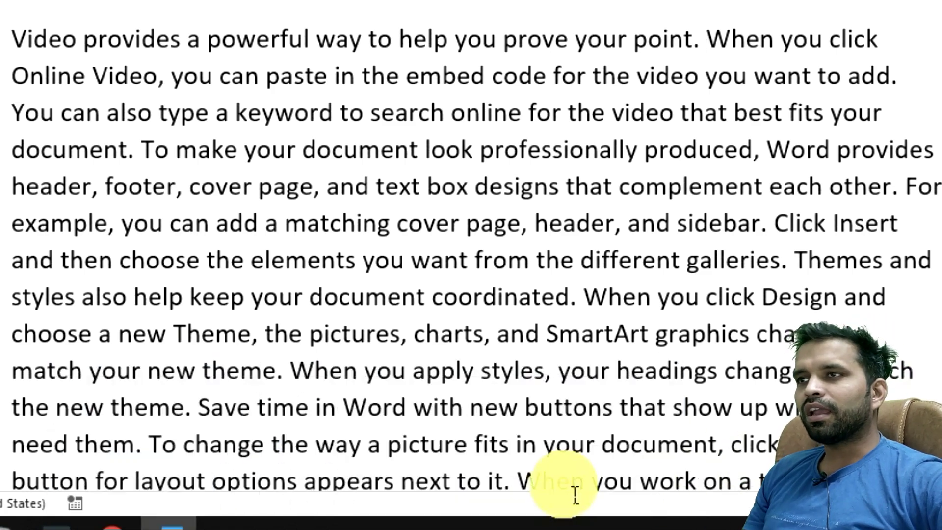
{"action": "key", "text": "Left"}
{"action": "key", "text": "Left"}
{"action": "key", "text": "Left"}
{"action": "key", "text": "Left"}
{"action": "key", "text": "Left"}
{"action": "key", "text": "Left"}
{"action": "key", "text": "Left"}
{"action": "key", "text": "Left"}
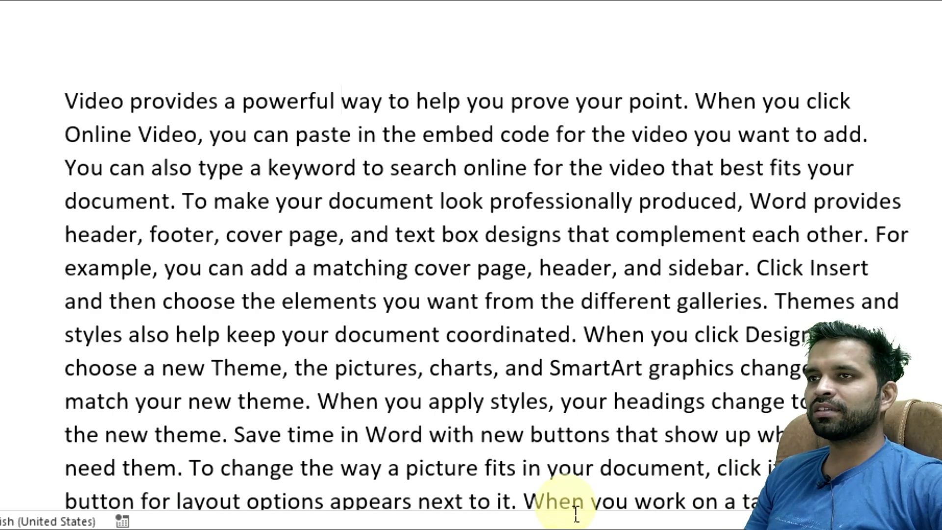
Jump the insertion point down paragraph by paragraph and back up to the start of the first paragraph.
{"action": "key", "text": "ctrl+Down"}
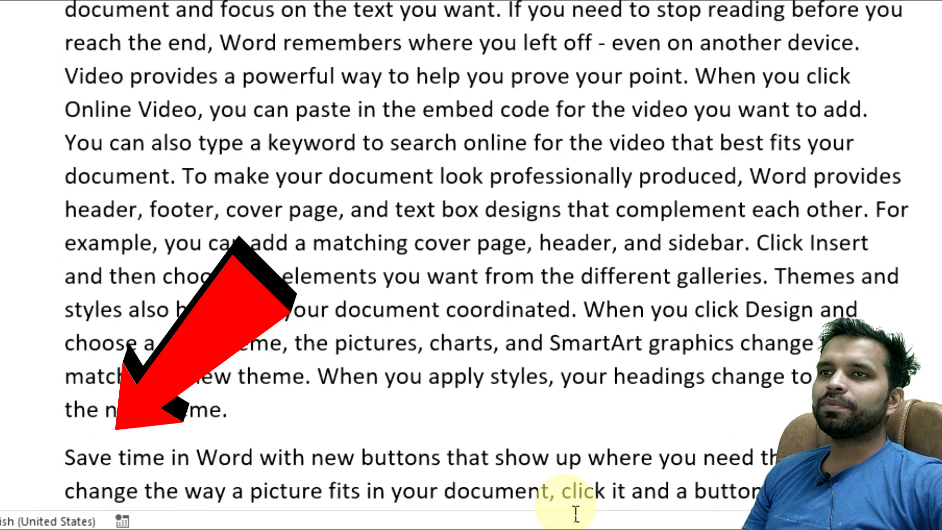
{"action": "key", "text": "BackSpace"}
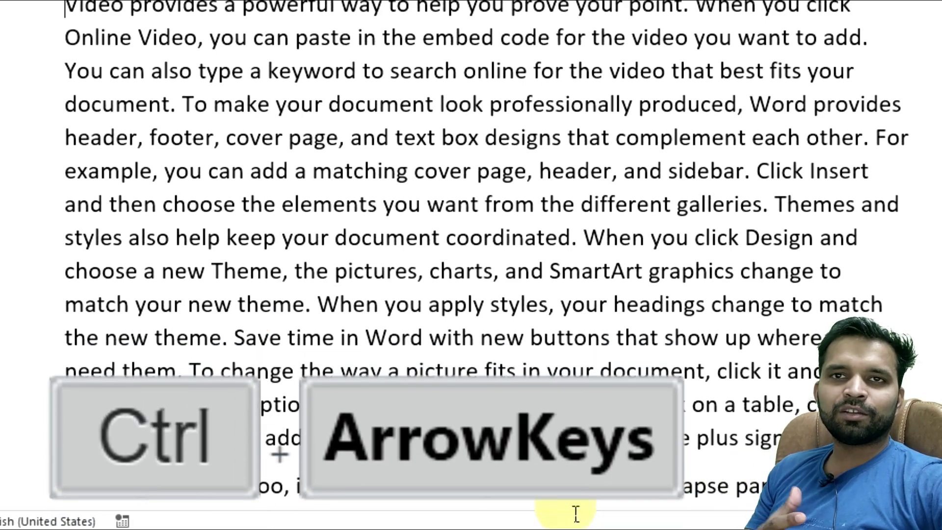
{"action": "key", "text": "ctrl+Up"}
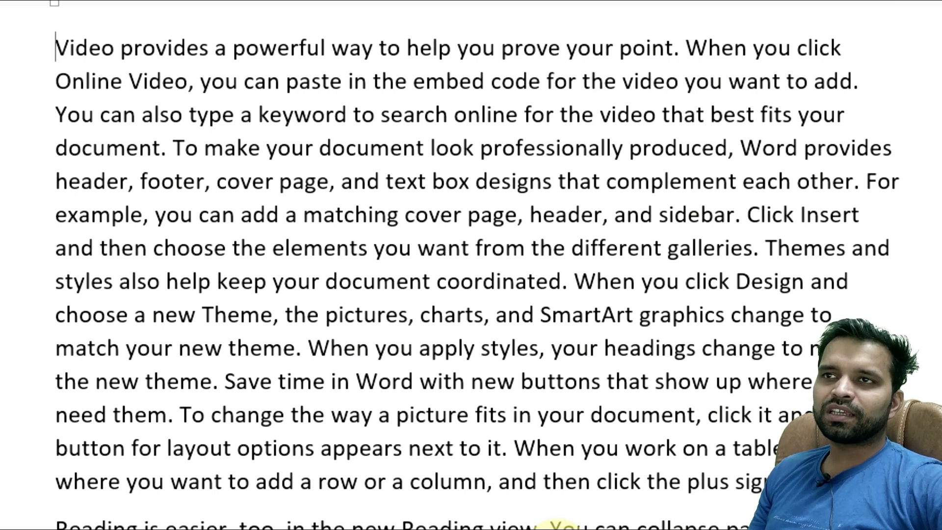
Select text character by character from the start of the first paragraph, and extend the selection one line down and back to the first line.
{"action": "key", "text": "shift+Right"}
{"action": "key", "text": "shift+Right"}
{"action": "key", "text": "shift+Right"}
{"action": "key", "text": "shift+Right"}
{"action": "key", "text": "shift+Right"}
{"action": "key", "text": "shift+Right"}
{"action": "key", "text": "shift+Right"}
{"action": "key", "text": "shift+Right"}
{"action": "key", "text": "shift+Right"}
{"action": "key", "text": "shift+Right"}
{"action": "key", "text": "shift+Right"}
{"action": "key", "text": "shift+Right"}
{"action": "key", "text": "shift+Right"}
{"action": "key", "text": "shift+Right"}
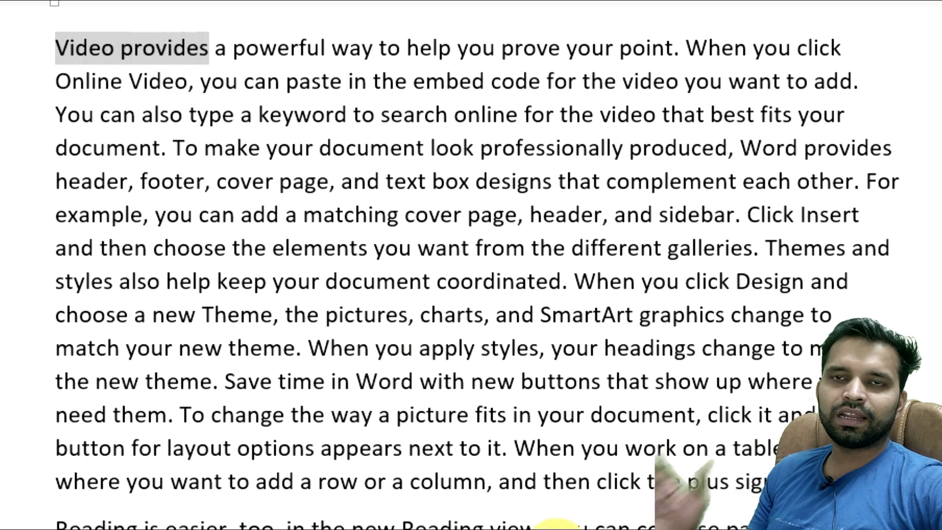
{"action": "key", "text": "shift+Right"}
{"action": "key", "text": "shift+Right"}
{"action": "key", "text": "shift+Right"}
{"action": "key", "text": "shift+Right"}
{"action": "key", "text": "shift+Right"}
{"action": "key", "text": "shift+Right"}
{"action": "key", "text": "shift+Right"}
{"action": "key", "text": "shift+Right"}
{"action": "key", "text": "shift+Right"}
{"action": "key", "text": "shift+Right"}
{"action": "key", "text": "shift+Right"}
{"action": "key", "text": "shift+Right"}
{"action": "key", "text": "shift+Right"}
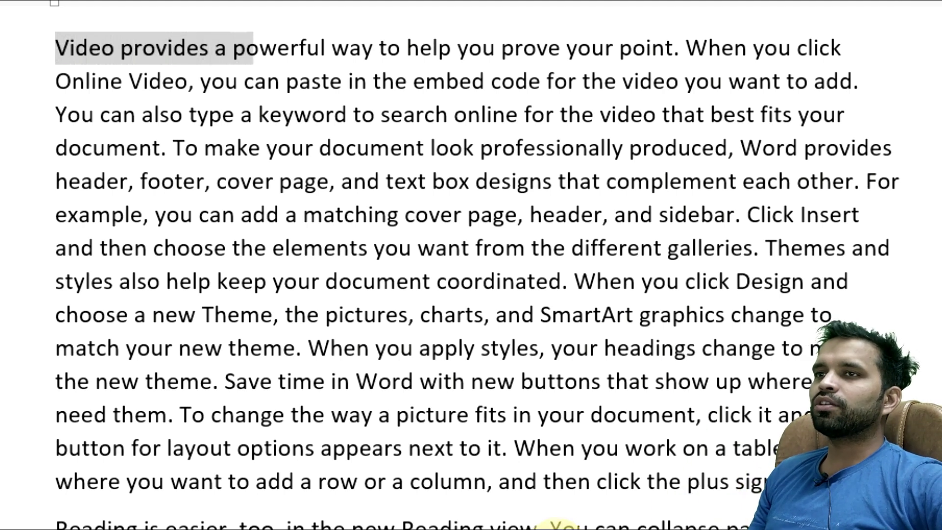
{"action": "key", "text": "shift+Down"}
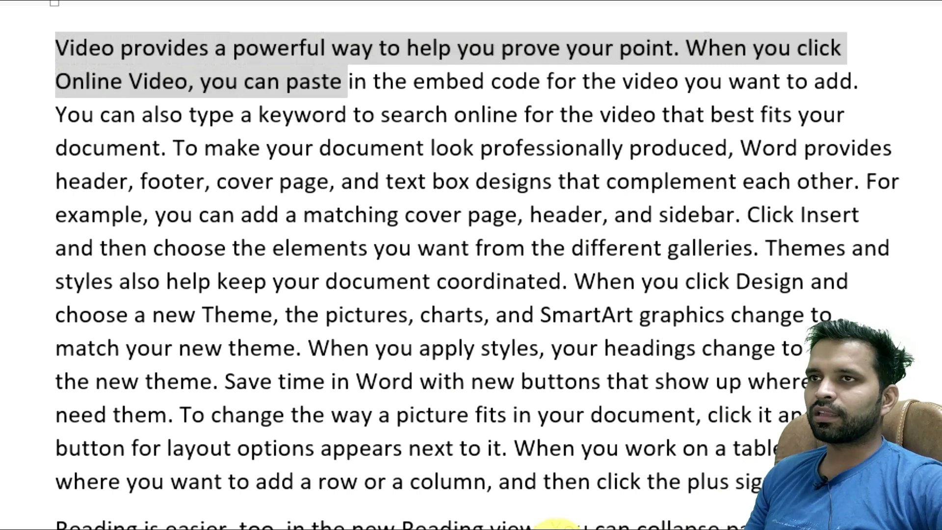
{"action": "key", "text": "shift+Up"}
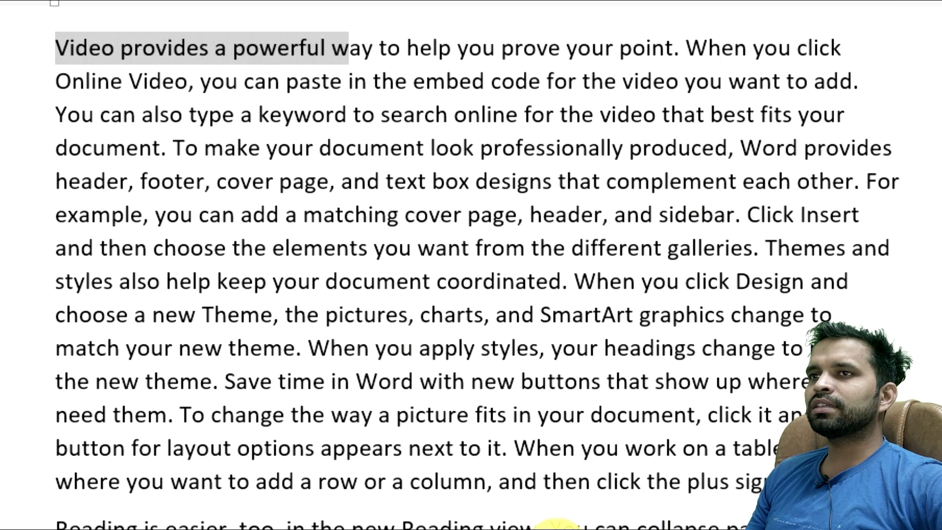
Select the fourth line, beginning with "document. To make your document", and switch the selection to the line above it.
{"action": "key", "text": "Down"}
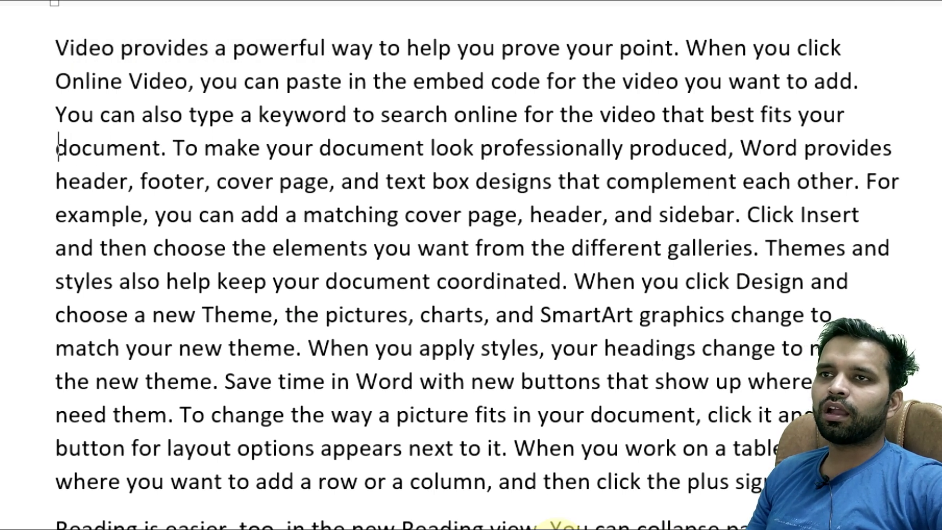
{"action": "key", "text": "shift+End"}
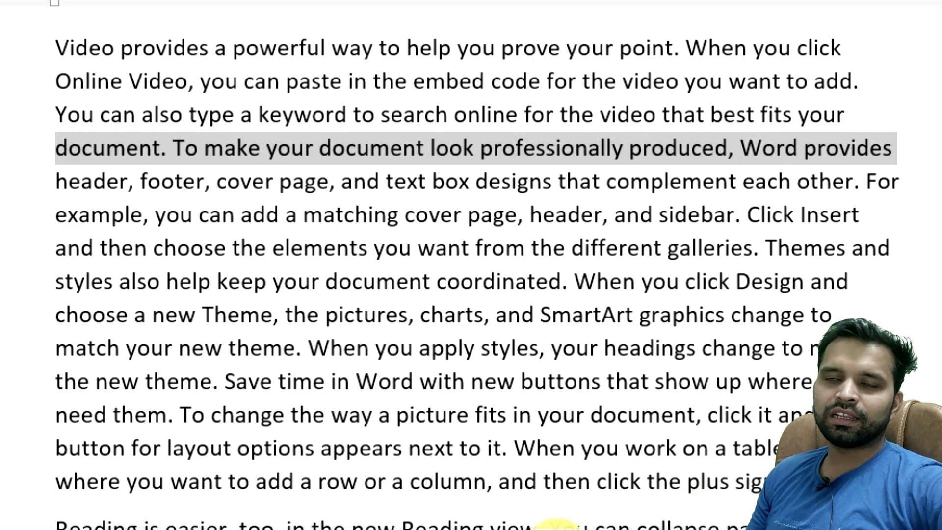
{"action": "key", "text": "Home"}
{"action": "key", "text": "shift+Up"}
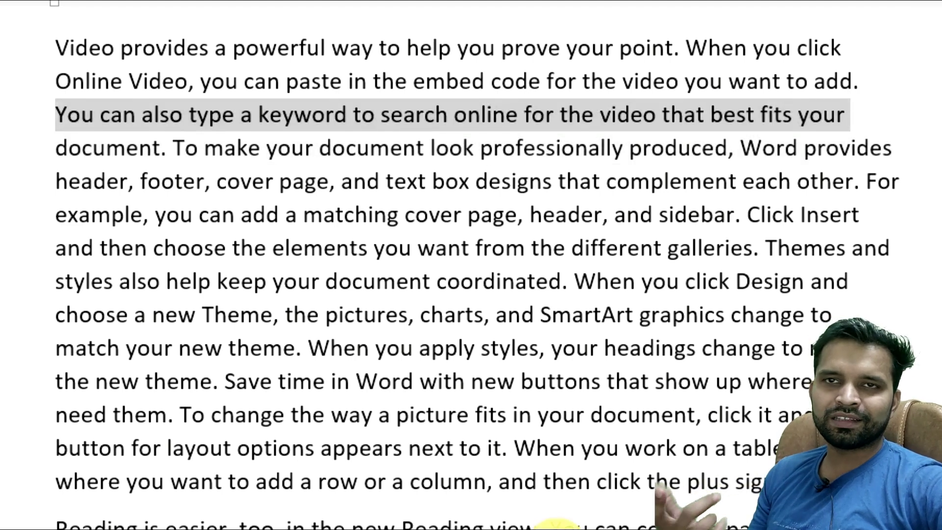
Select the letters "do" of "document" at the start of the fourth line, character by character.
{"action": "key", "text": "Right"}
{"action": "key", "text": "shift+Right"}
{"action": "key", "text": "shift+Right"}
{"action": "key", "text": "shift+Right"}
{"action": "key", "text": "shift+Right"}
{"action": "key", "text": "shift+Right"}
{"action": "key", "text": "shift+Right"}
{"action": "key", "text": "shift+Right"}
{"action": "key", "text": "shift+Right"}
{"action": "key", "text": "shift+Right"}
{"action": "key", "text": "shift+Right"}
{"action": "key", "text": "shift+Right"}
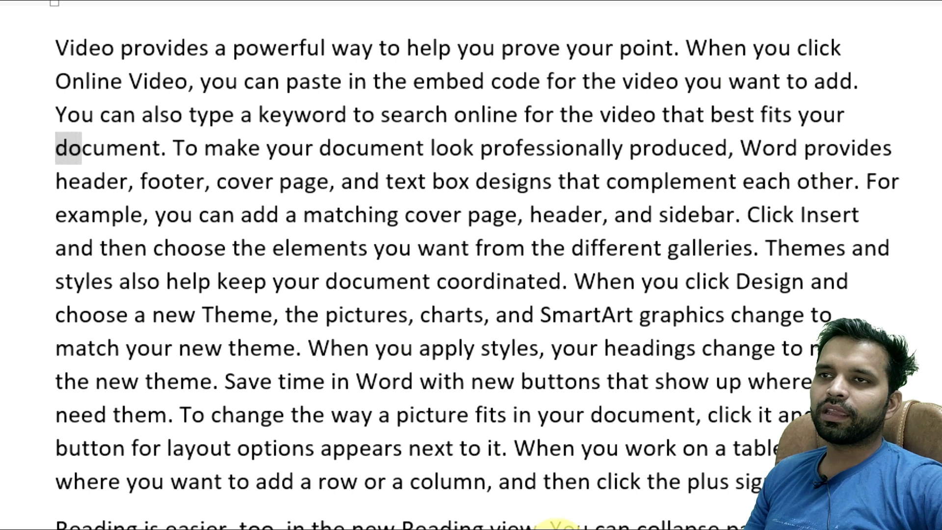
Select text word by word from the start of the first paragraph, extend the selection to the whole paragraph, and clear it.
{"action": "key", "text": "Left"}
{"action": "key", "text": "Up"}
{"action": "key", "text": "Up"}
{"action": "key", "text": "Up"}
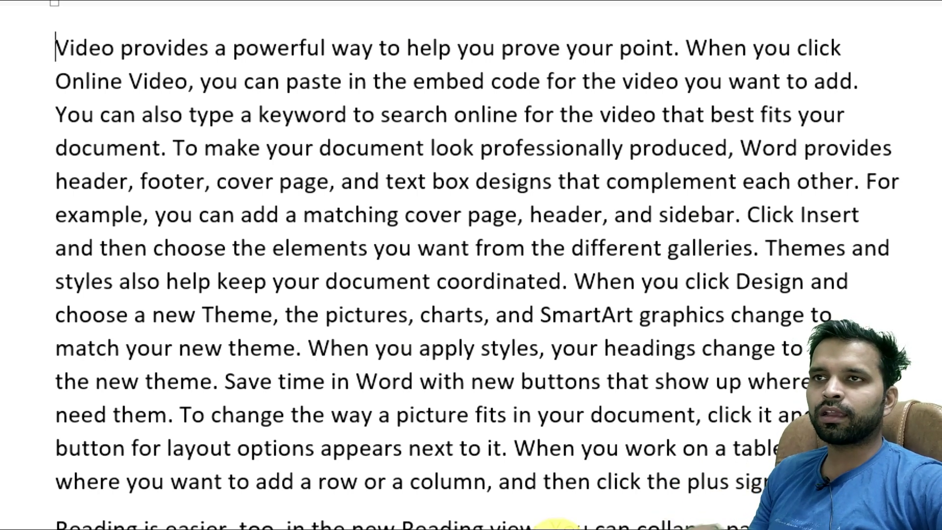
{"action": "key", "text": "ctrl+shift+Right"}
{"action": "key", "text": "ctrl+shift+Right"}
{"action": "key", "text": "ctrl+shift+Right"}
{"action": "key", "text": "ctrl+shift+Right"}
{"action": "key", "text": "ctrl+shift+Right"}
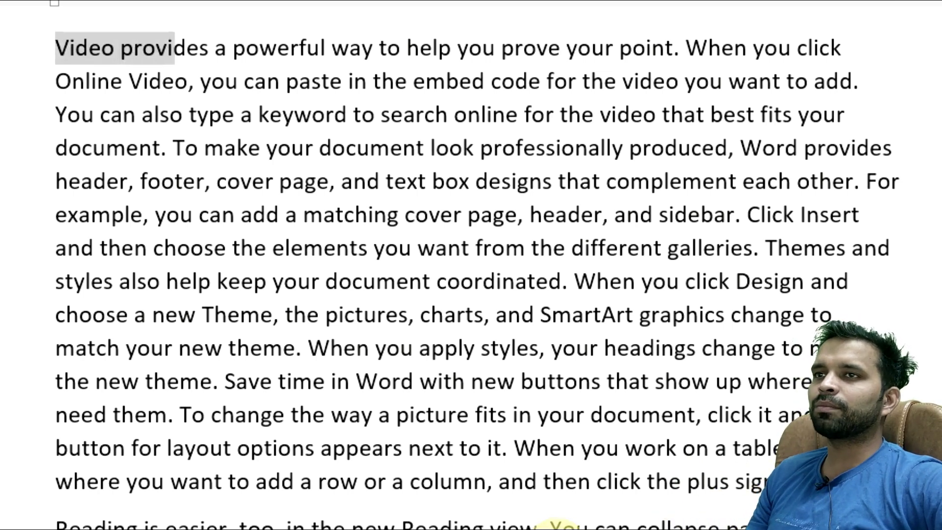
{"action": "key", "text": "ctrl+shift+Right"}
{"action": "key", "text": "ctrl+shift+Right"}
{"action": "key", "text": "ctrl+shift+Right"}
{"action": "key", "text": "ctrl+shift+Right"}
{"action": "key", "text": "ctrl+shift+Right"}
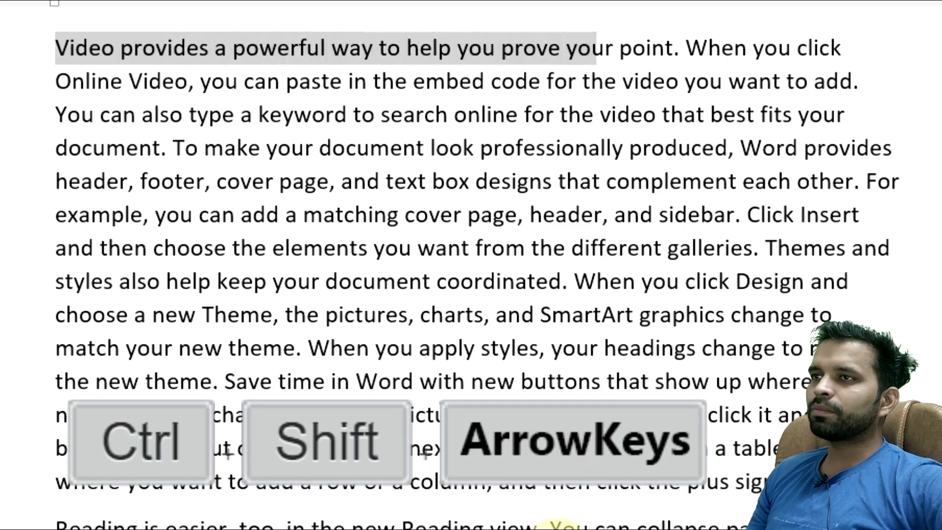
{"action": "key", "text": "ctrl+shift+Down"}
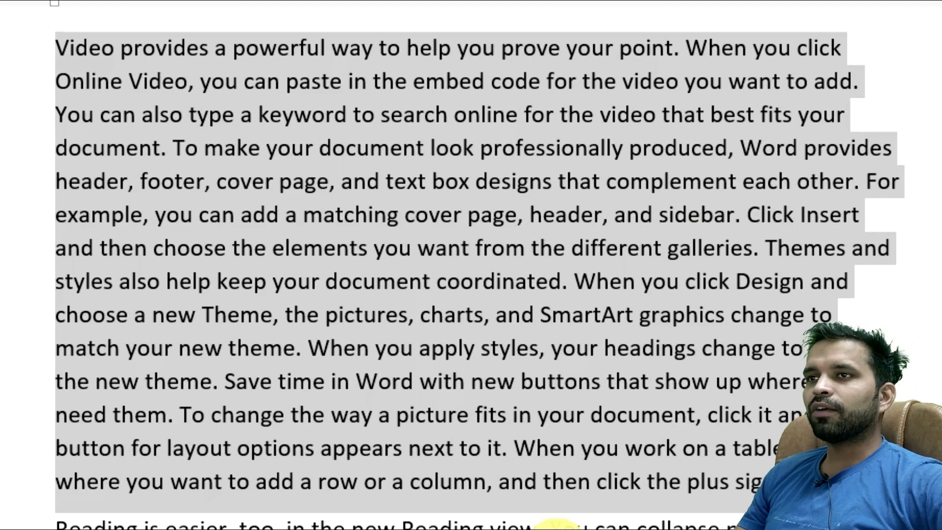
{"action": "key", "text": "Left"}
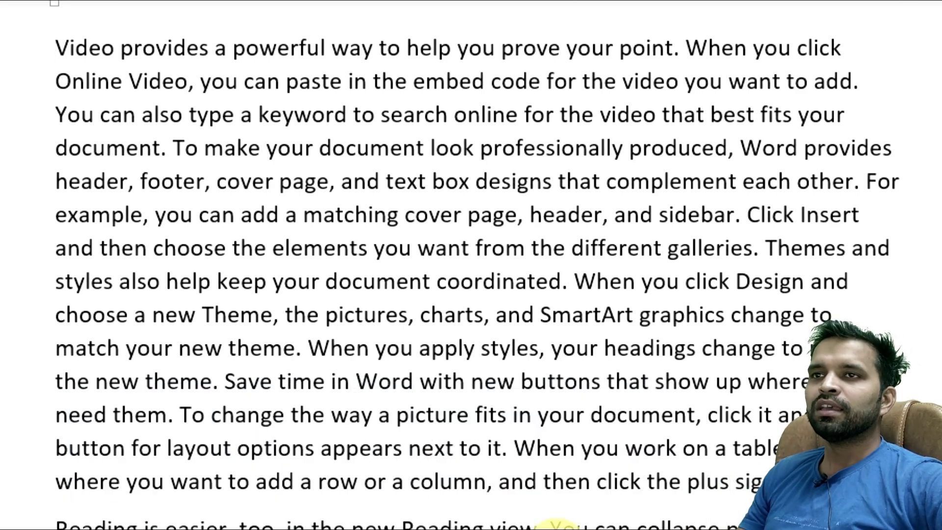
Select the first word "Video", extend the selection to the whole first paragraph, and shrink it back to the paragraph's start.
{"action": "key", "text": "ctrl+shift+Right"}
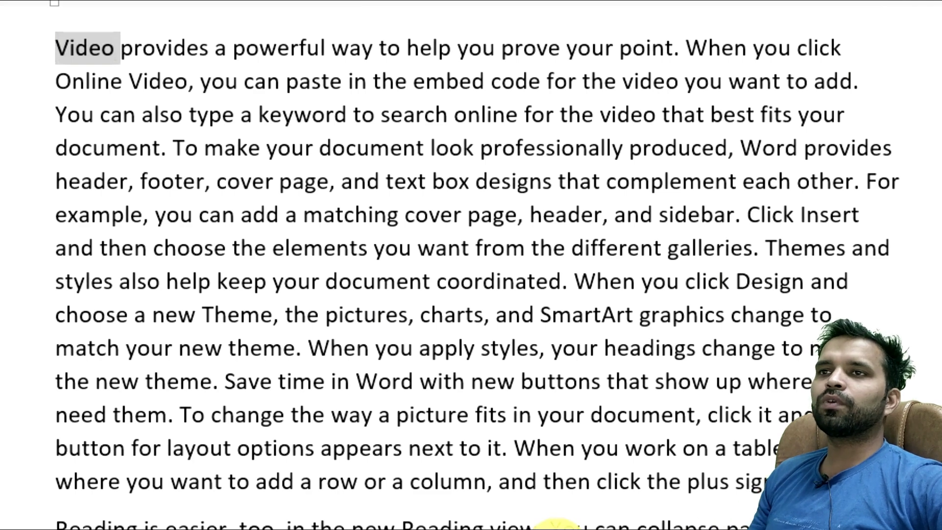
{"action": "key", "text": "ctrl+shift+Down"}
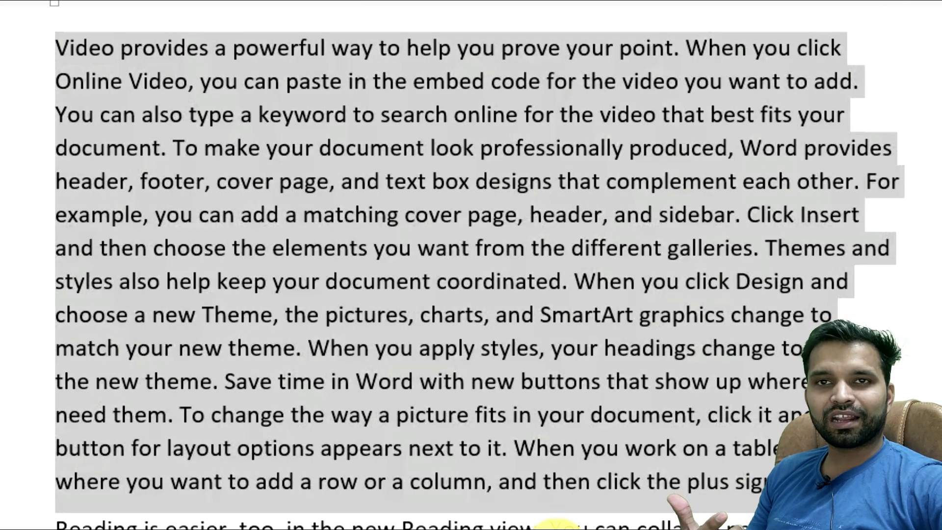
{"action": "key", "text": "ctrl+shift+Up"}
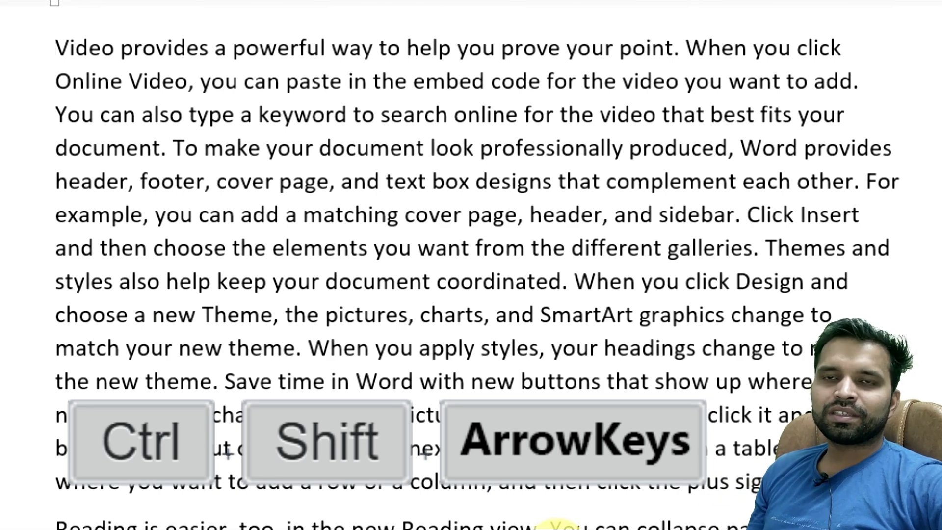
Place the insertion point before "Reading is easier", select the whole first paragraph backwards from there, and clear the selection.
{"action": "key", "text": "Down"}
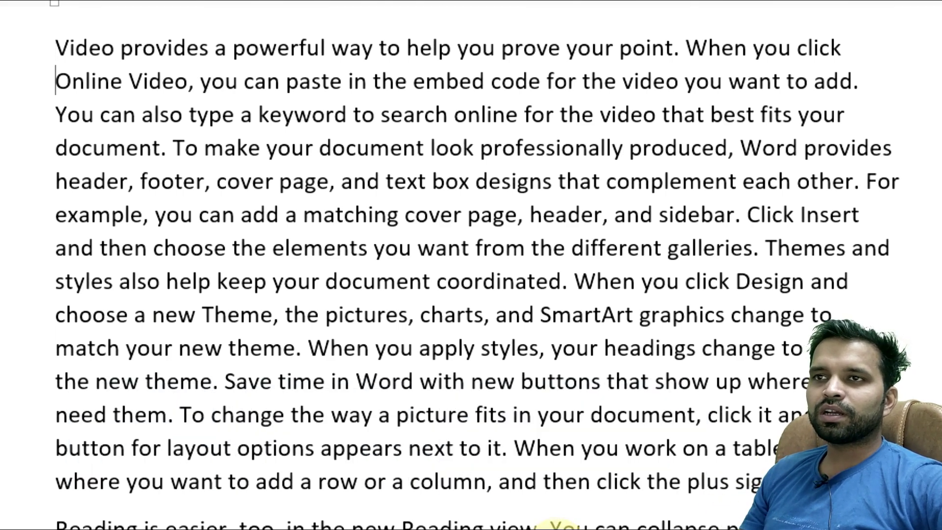
{"action": "key", "text": "ctrl+Down"}
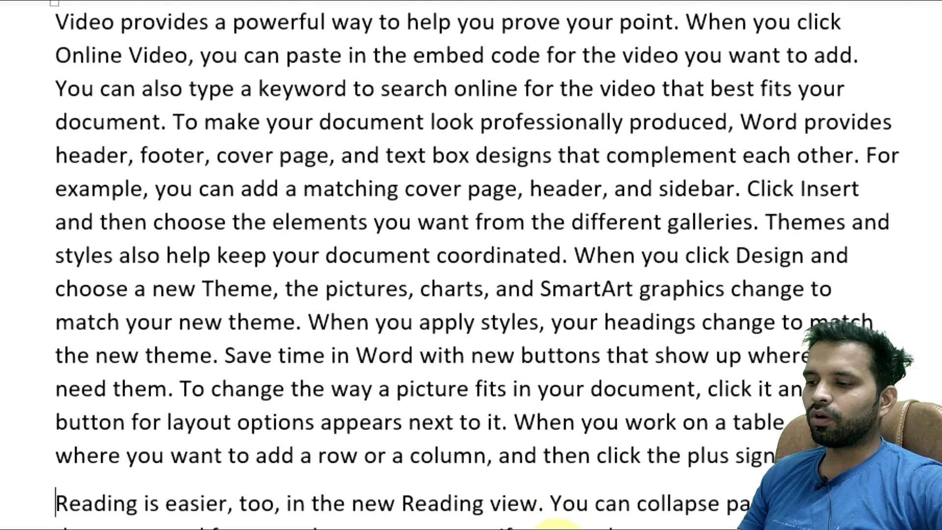
{"action": "key", "text": "ctrl+shift+Up"}
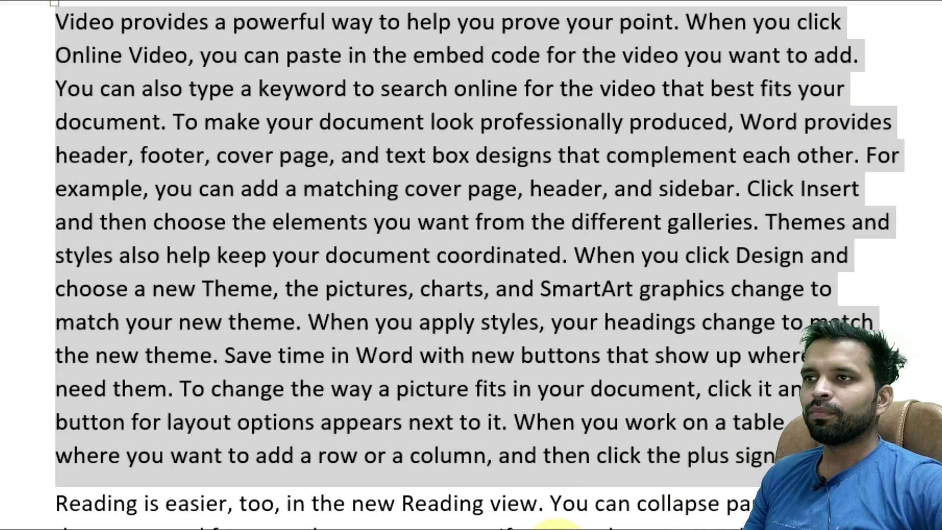
{"action": "key", "text": "Right"}
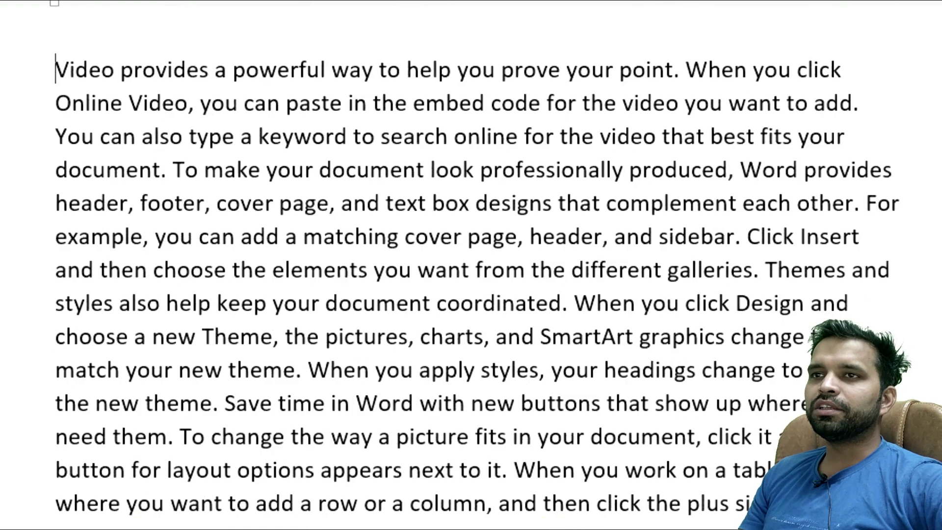
Break the first paragraph before "Online Video", adding an empty paragraph after "When you click".
{"action": "key", "text": "Return"}
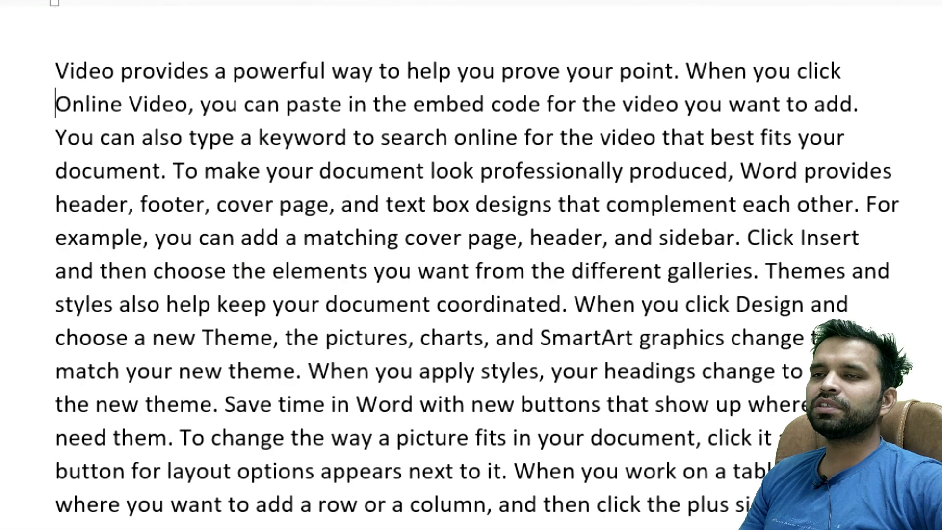
{"action": "key", "text": "Return"}
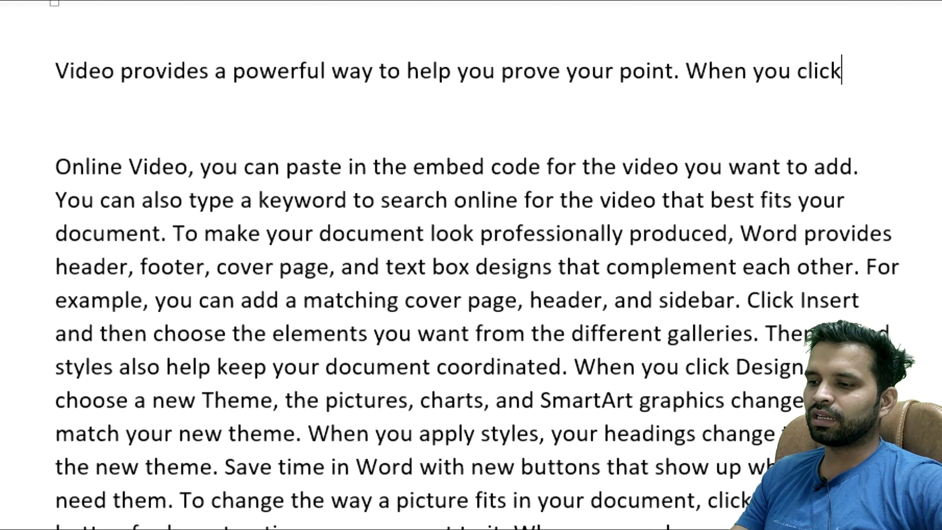
Erase the first line's text backwards character by character from "When you click" to just after "help".
{"action": "key", "text": "BackSpace"}
{"action": "key", "text": "BackSpace"}
{"action": "key", "text": "BackSpace"}
{"action": "key", "text": "BackSpace"}
{"action": "key", "text": "BackSpace"}
{"action": "key", "text": "BackSpace"}
{"action": "key", "text": "BackSpace"}
{"action": "key", "text": "BackSpace"}
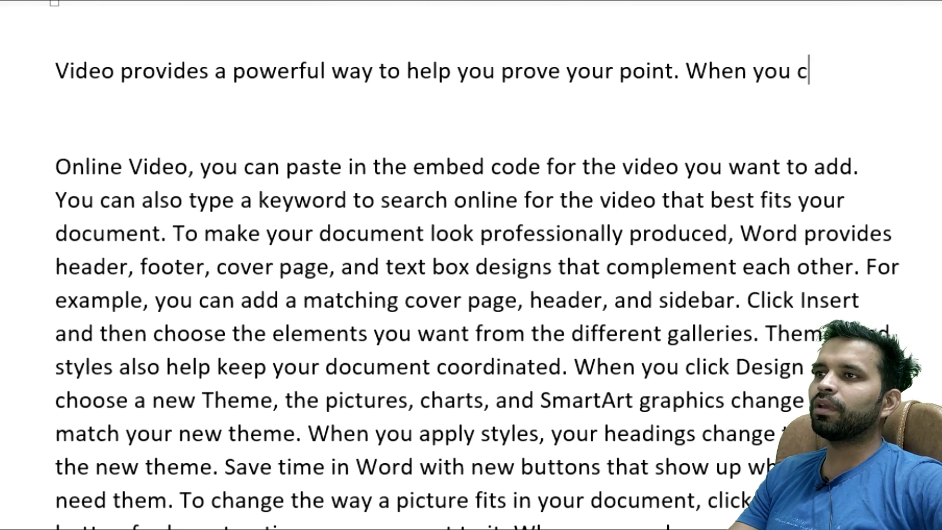
{"action": "key", "text": "BackSpace"}
{"action": "key", "text": "BackSpace"}
{"action": "key", "text": "BackSpace"}
{"action": "key", "text": "BackSpace"}
{"action": "key", "text": "BackSpace"}
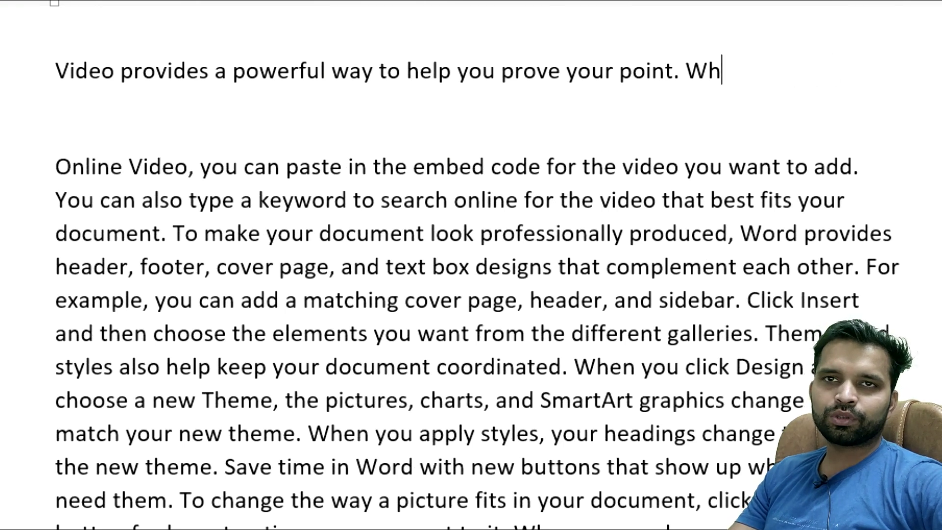
{"action": "key", "text": "BackSpace"}
{"action": "key", "text": "BackSpace"}
{"action": "key", "text": "BackSpace"}
{"action": "key", "text": "BackSpace"}
{"action": "key", "text": "BackSpace"}
{"action": "key", "text": "BackSpace"}
{"action": "key", "text": "BackSpace"}
{"action": "key", "text": "BackSpace"}
{"action": "key", "text": "BackSpace"}
{"action": "key", "text": "BackSpace"}
{"action": "key", "text": "BackSpace"}
{"action": "key", "text": "BackSpace"}
{"action": "key", "text": "BackSpace"}
{"action": "key", "text": "BackSpace"}
{"action": "key", "text": "BackSpace"}
{"action": "key", "text": "BackSpace"}
{"action": "key", "text": "BackSpace"}
{"action": "key", "text": "BackSpace"}
{"action": "key", "text": "BackSpace"}
{"action": "key", "text": "BackSpace"}
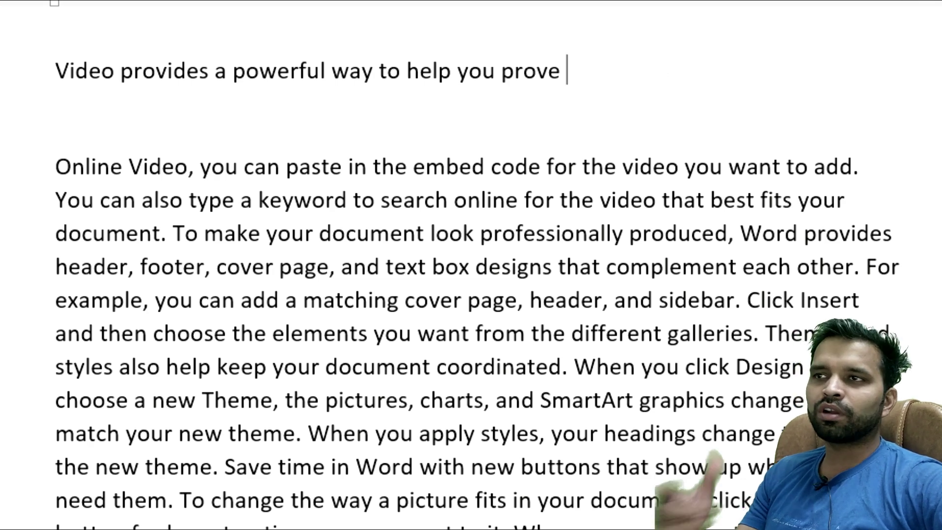
{"action": "type", "text": "prov"}
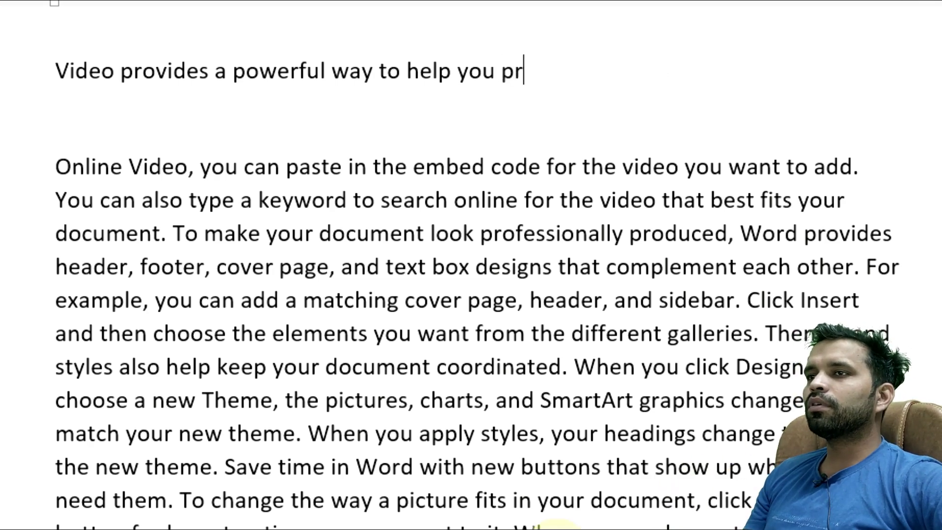
{"action": "key", "text": "BackSpace"}
{"action": "key", "text": "BackSpace"}
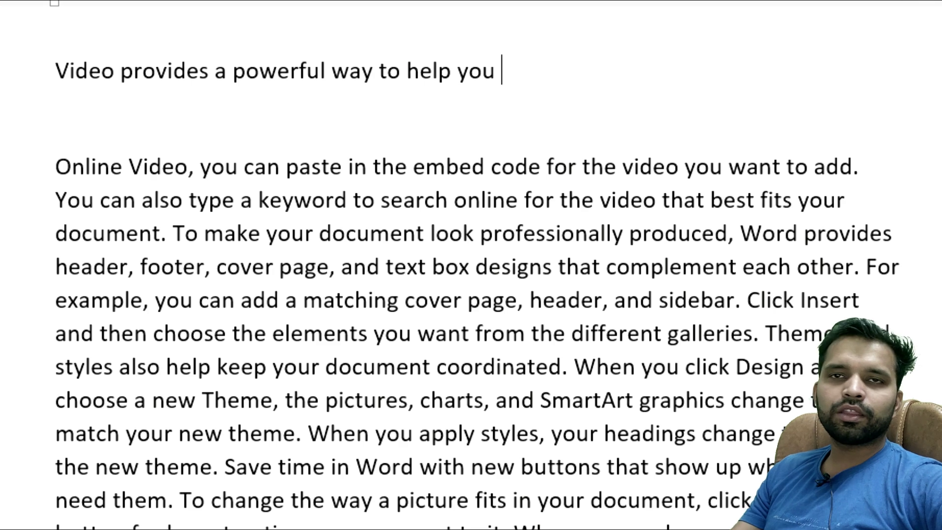
{"action": "key", "text": "BackSpace"}
{"action": "key", "text": "BackSpace"}
{"action": "key", "text": "BackSpace"}
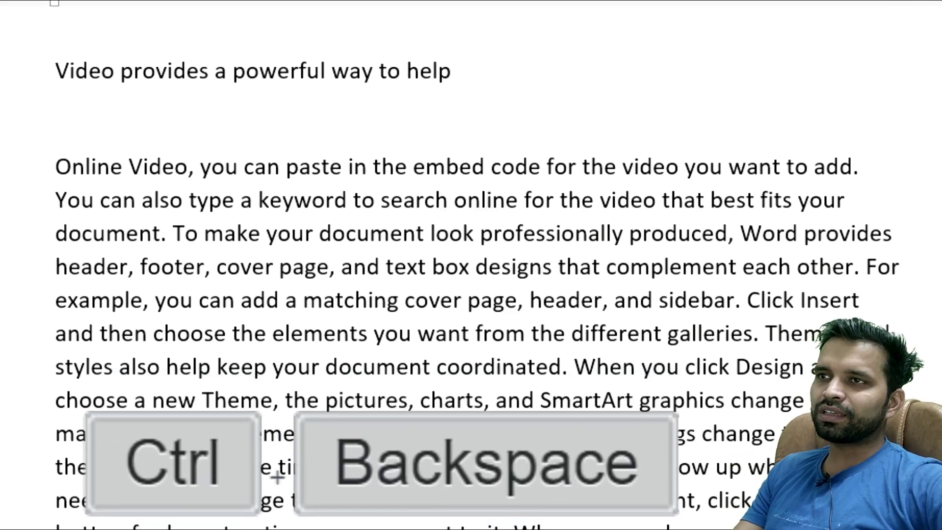
Delete the remaining text "Video provides a powerful way to help" word by word backwards and remove the emptied line.
{"action": "key", "text": "ctrl+BackSpace"}
{"action": "key", "text": "ctrl+BackSpace"}
{"action": "key", "text": "ctrl+BackSpace"}
{"action": "key", "text": "ctrl+BackSpace"}
{"action": "key", "text": "ctrl+BackSpace"}
{"action": "key", "text": "ctrl+BackSpace"}
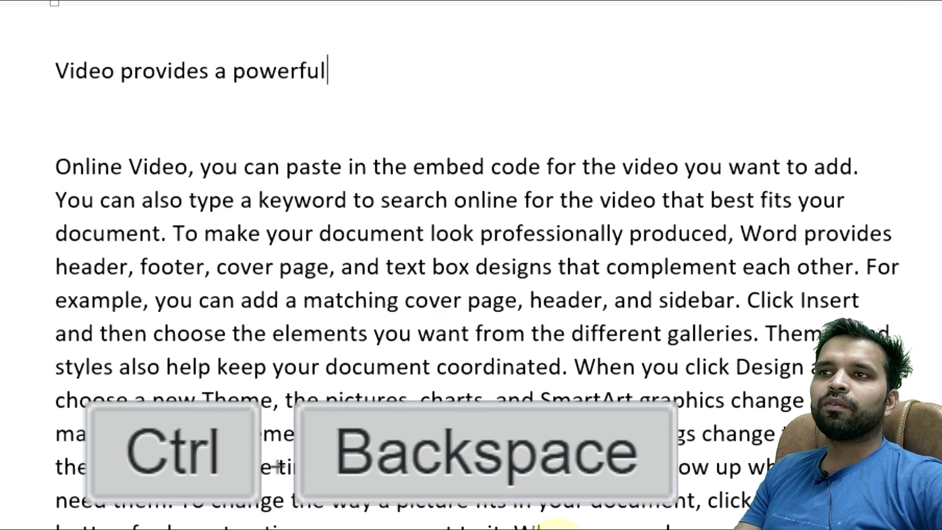
{"action": "key", "text": "ctrl+BackSpace"}
{"action": "key", "text": "ctrl+BackSpace"}
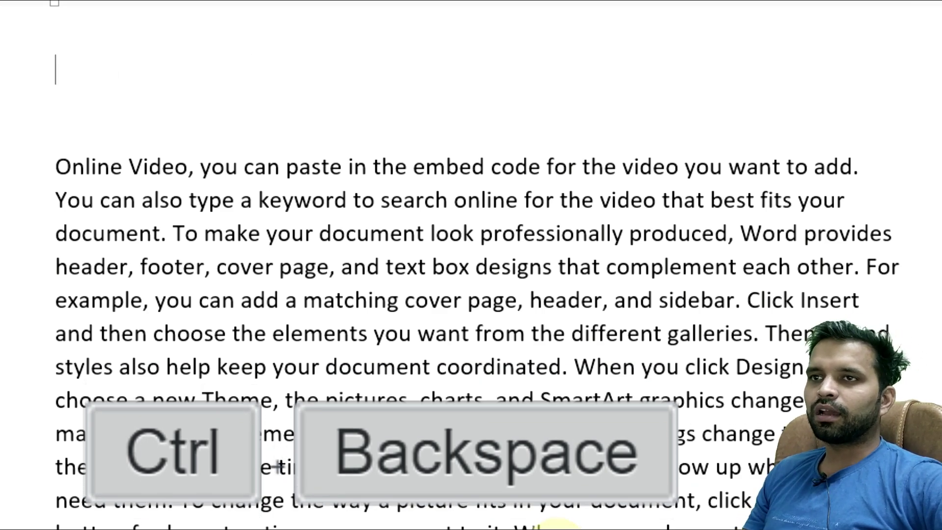
{"action": "key", "text": "Delete"}
Delete the line from "Online Video" to "you want to add." word by word, starting from its end.
{"action": "key", "text": "Down"}
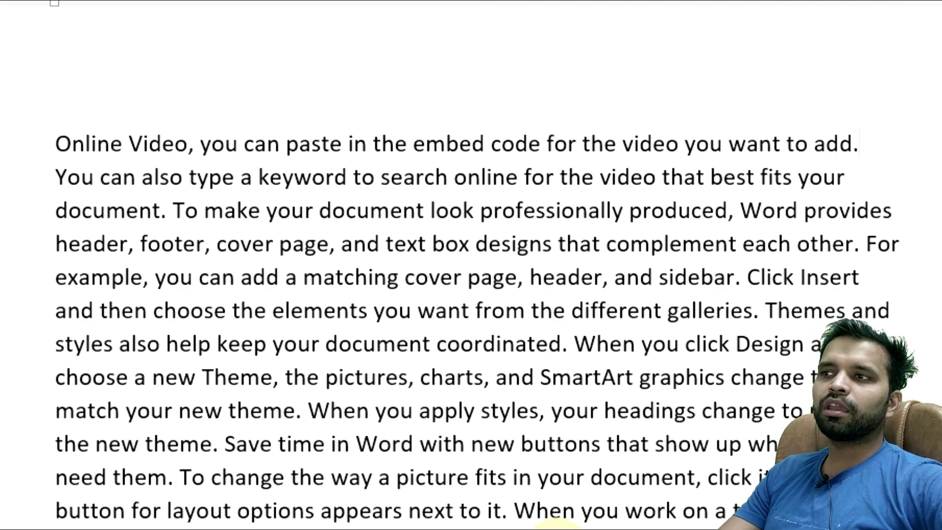
{"action": "key", "text": "ctrl+BackSpace"}
{"action": "key", "text": "ctrl+BackSpace"}
{"action": "key", "text": "ctrl+BackSpace"}
{"action": "key", "text": "ctrl+BackSpace"}
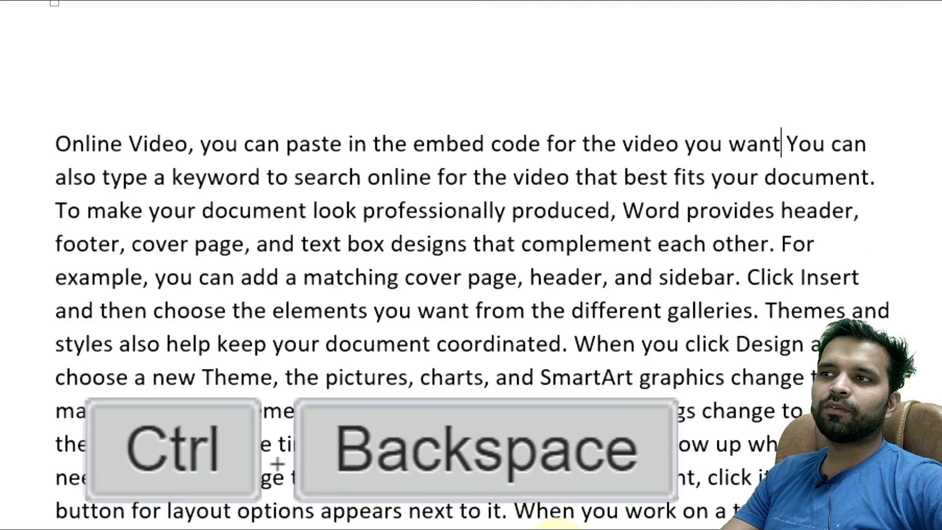
{"action": "key", "text": "ctrl+BackSpace"}
{"action": "key", "text": "ctrl+BackSpace"}
{"action": "key", "text": "ctrl+BackSpace"}
{"action": "key", "text": "ctrl+BackSpace"}
{"action": "key", "text": "ctrl+BackSpace"}
{"action": "key", "text": "ctrl+BackSpace"}
{"action": "key", "text": "ctrl+BackSpace"}
{"action": "key", "text": "ctrl+BackSpace"}
{"action": "key", "text": "ctrl+BackSpace"}
{"action": "key", "text": "ctrl+BackSpace"}
{"action": "key", "text": "ctrl+BackSpace"}
{"action": "key", "text": "ctrl+BackSpace"}
{"action": "key", "text": "ctrl+BackSpace"}
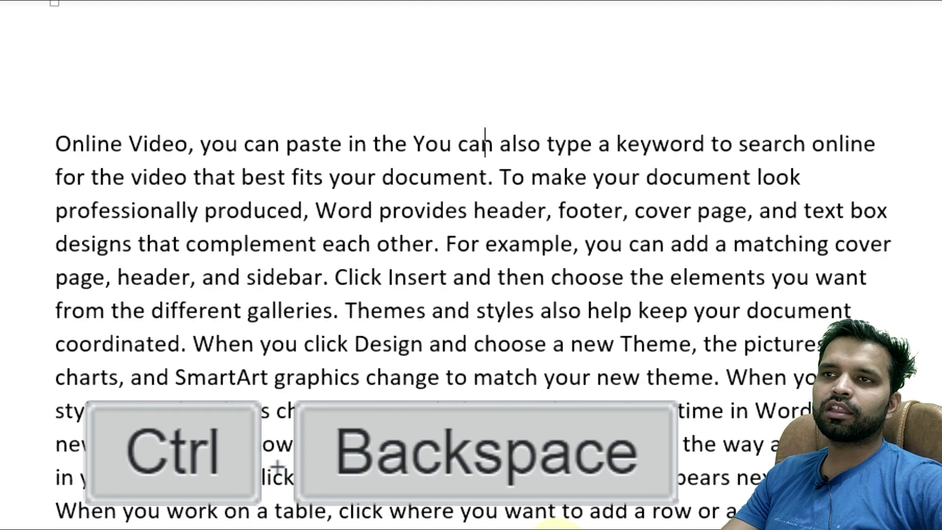
{"action": "key", "text": "ctrl+BackSpace"}
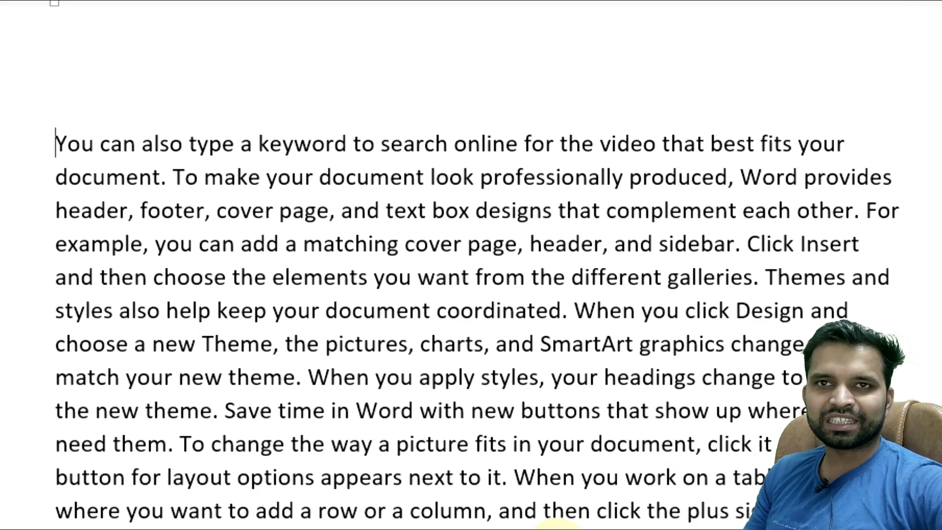
Select the line from "example, you can add" to "Click Insert" from its start to its end, and clear the selection.
{"action": "left_click", "coordinate": [55, 210]}
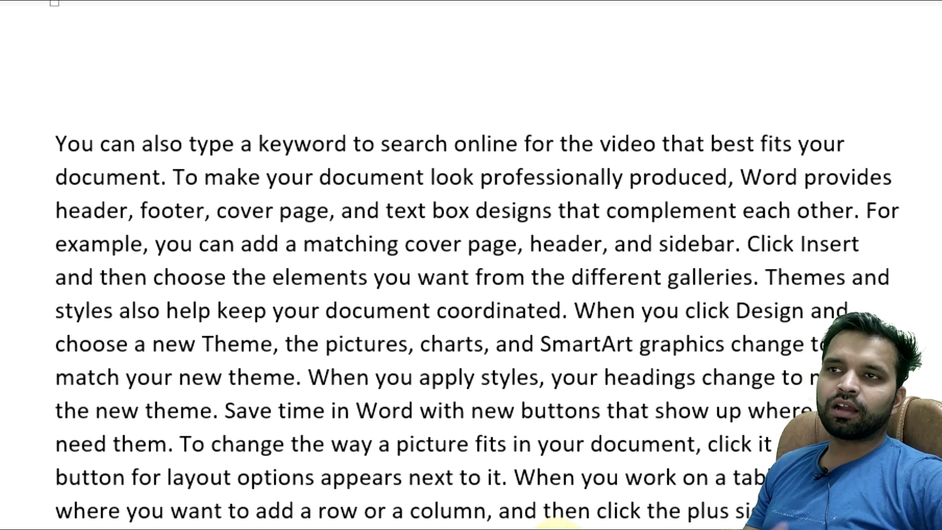
{"action": "key", "text": "Up"}
{"action": "key", "text": "Down"}
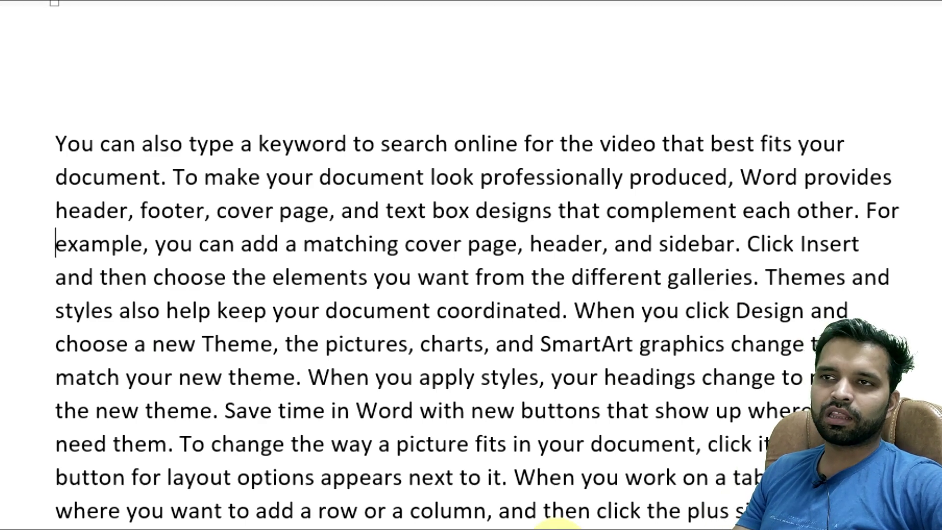
{"action": "key", "text": "shift+End"}
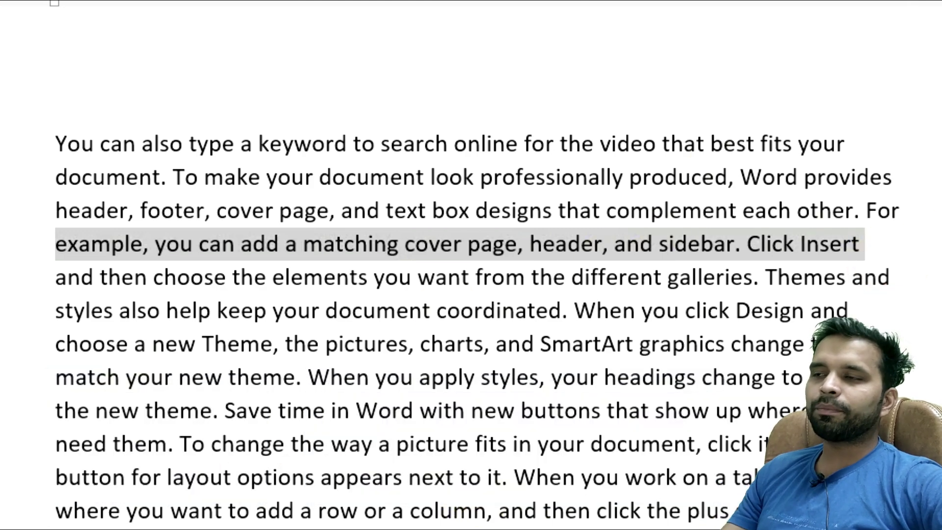
{"action": "key", "text": "Left"}
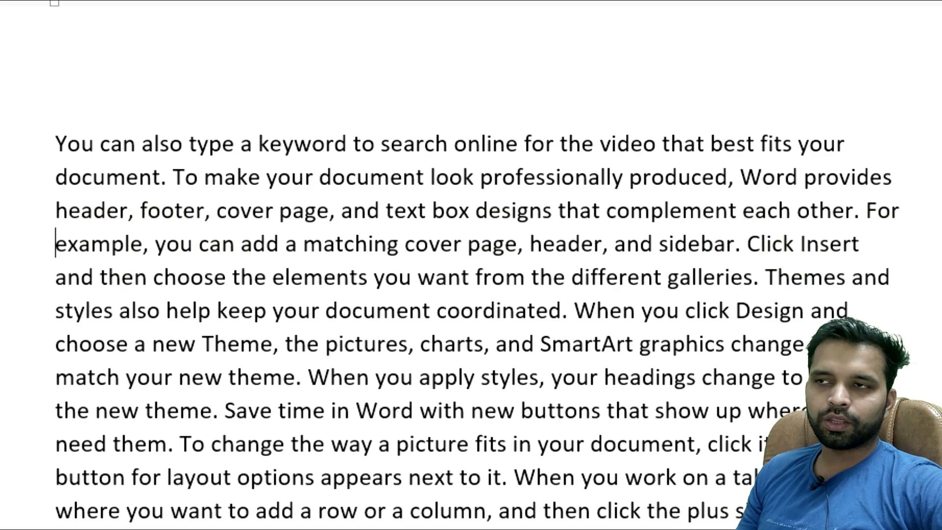
Place the insertion point after "Click Insert", select that line backwards to its start, and clear the selection.
{"action": "left_click", "coordinate": [861, 244]}
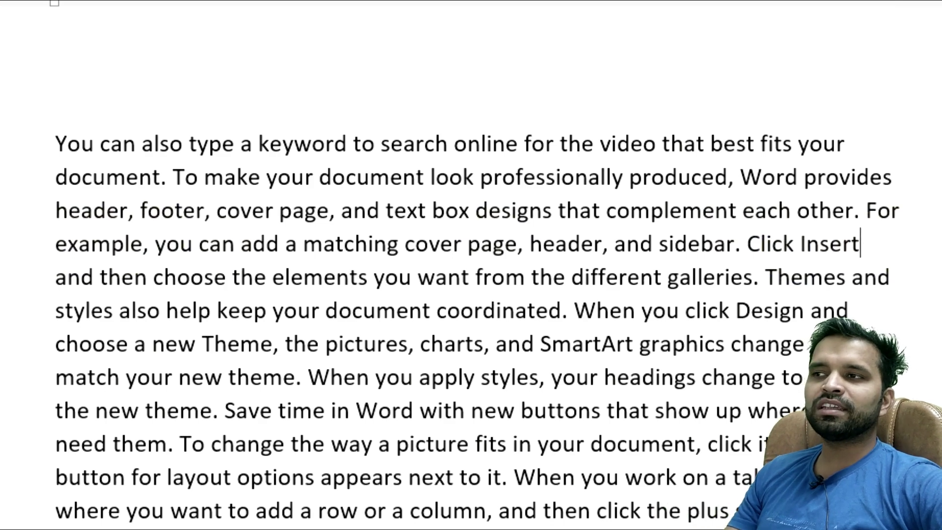
{"action": "key", "text": "shift+Home"}
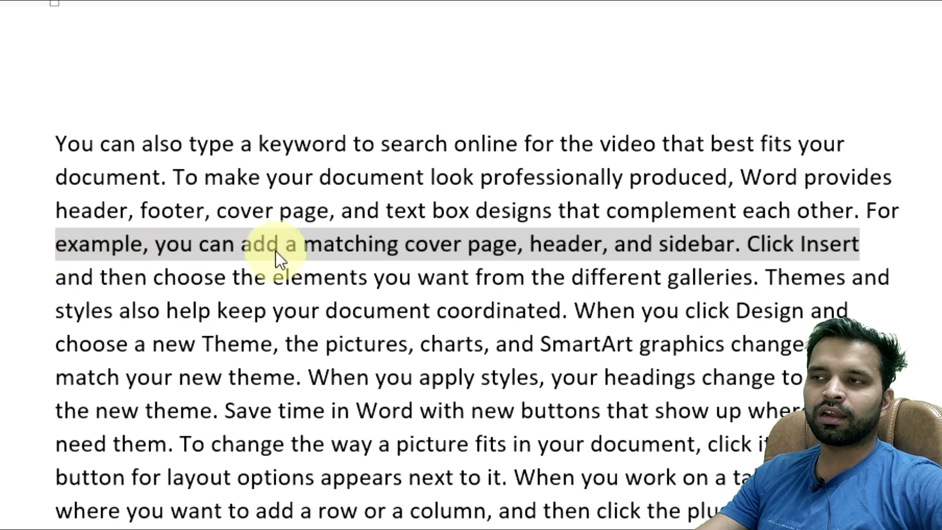
{"action": "key", "text": "Left"}
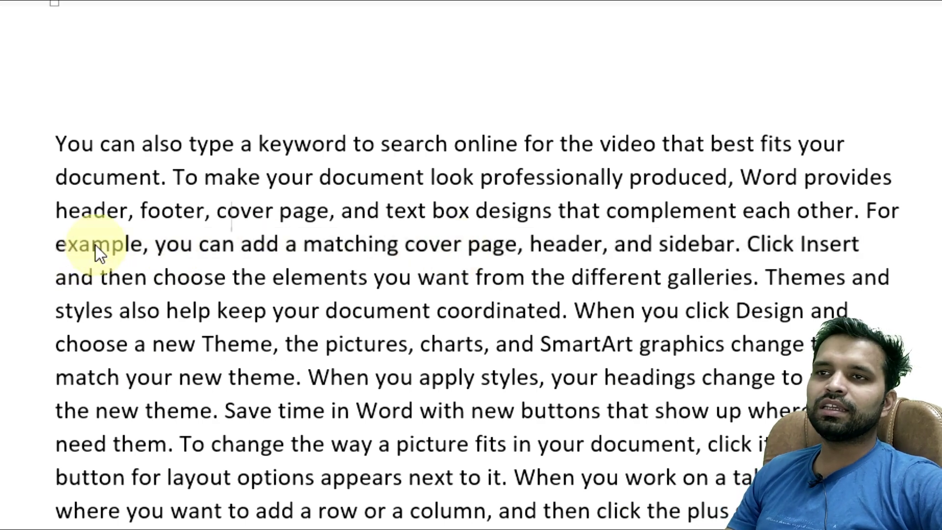
Select the line beginning with "example" once more, switching between its start and end, and clear the selection.
{"action": "key", "text": "shift+End"}
{"action": "key", "text": "shift+Home"}
{"action": "key", "text": "shift+End"}
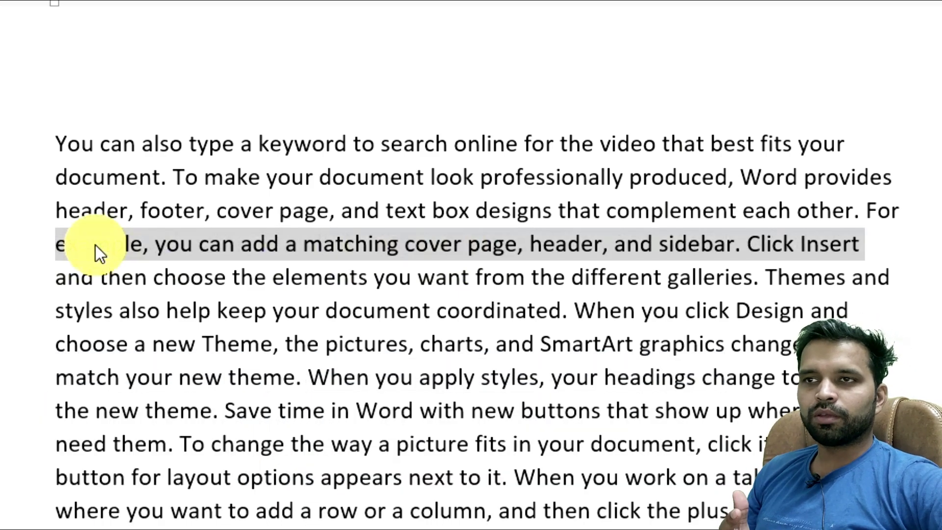
{"action": "key", "text": "Down"}
{"action": "key", "text": "Down"}
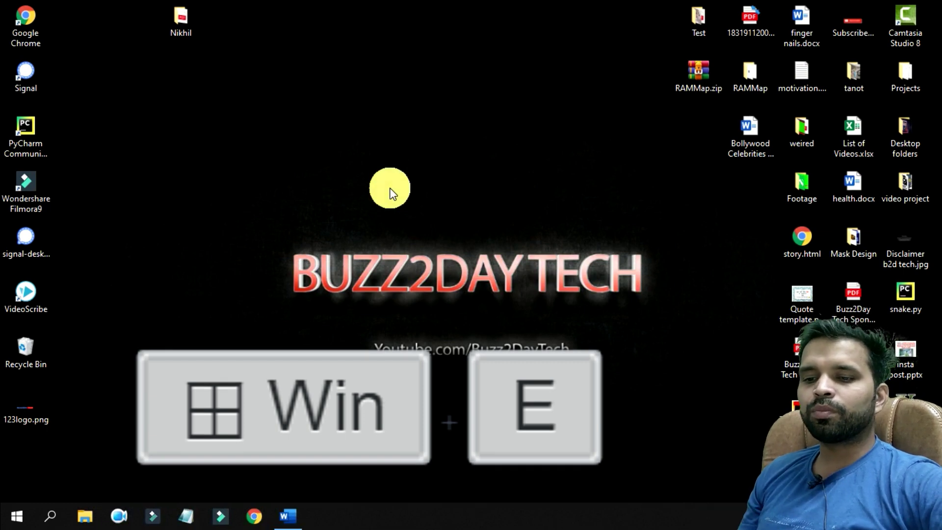
Switch to a new File Explorer window and alternate it between maximized and restored size, leaving it maximized.
{"action": "key", "text": "super+e"}
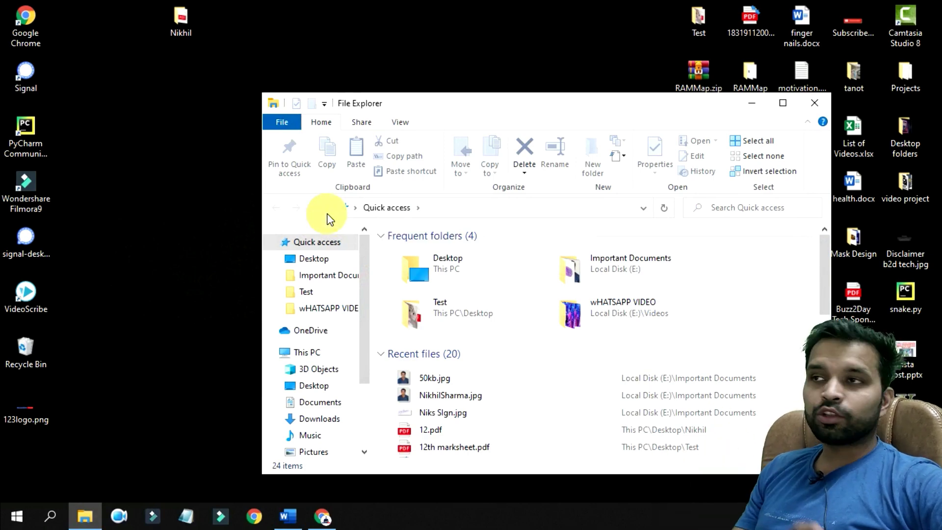
{"action": "key", "text": "super+Up"}
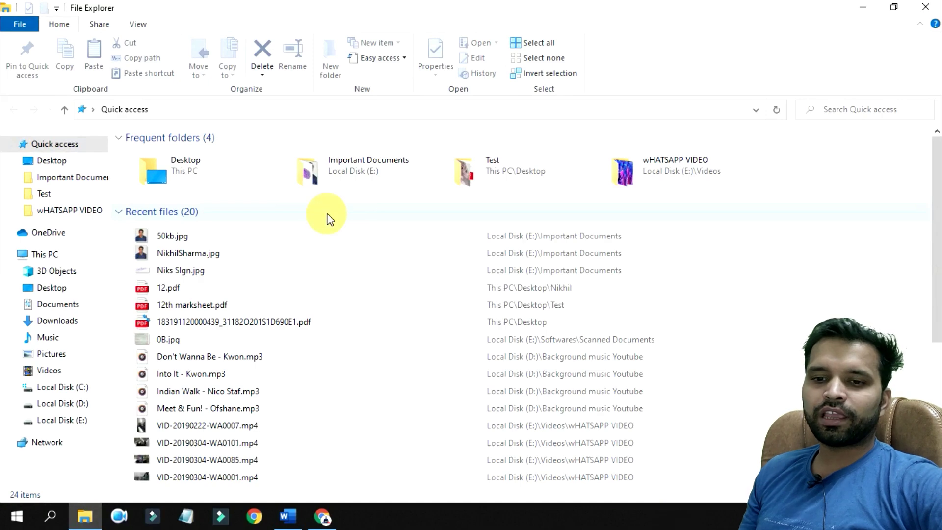
{"action": "key", "text": "super+Down"}
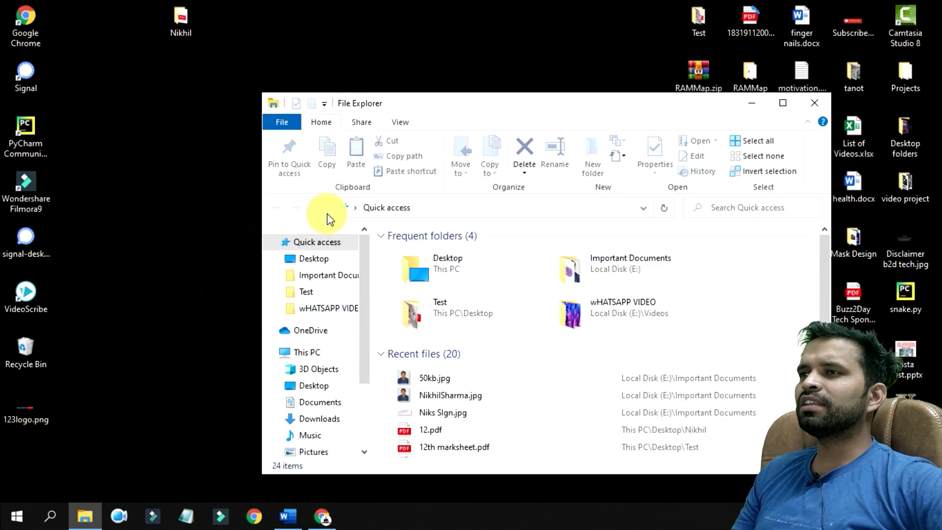
{"action": "key", "text": "super+Up"}
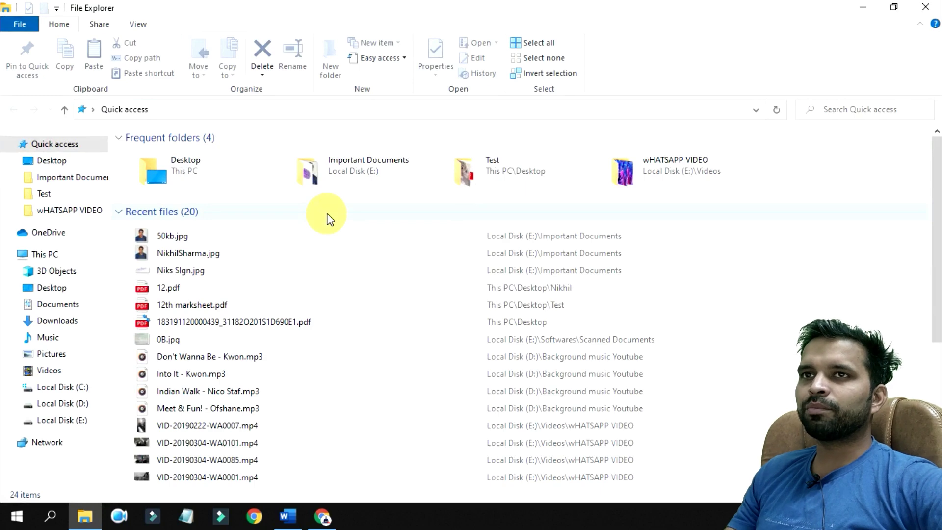
{"action": "key", "text": "super+Down"}
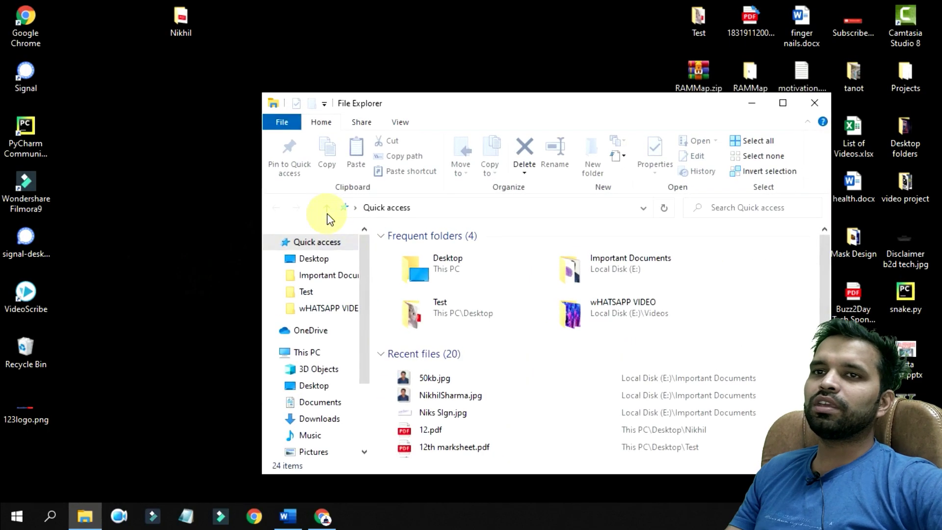
{"action": "key", "text": "super+Up"}
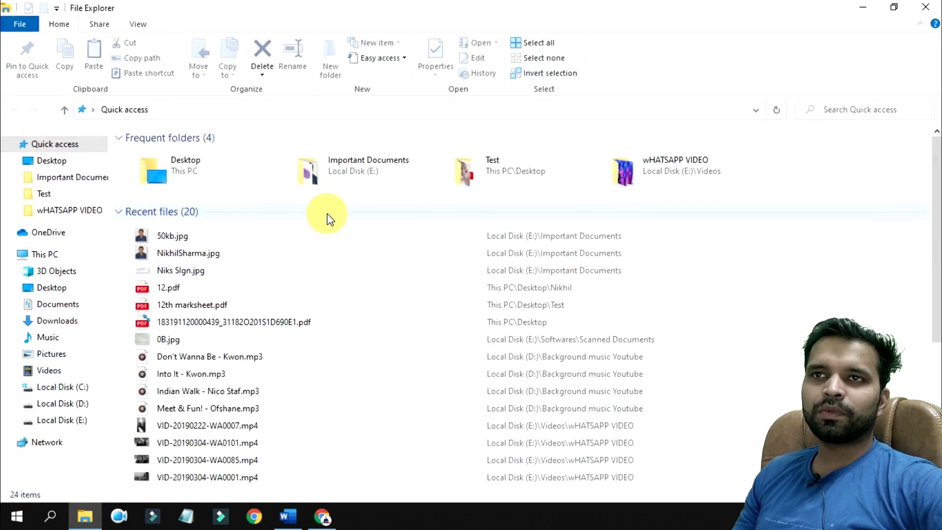
Open This PC in File Explorer and look through its list of folders.
{"action": "left_click", "coordinate": [327, 215]}
{"action": "double_click", "coordinate": [328, 215]}
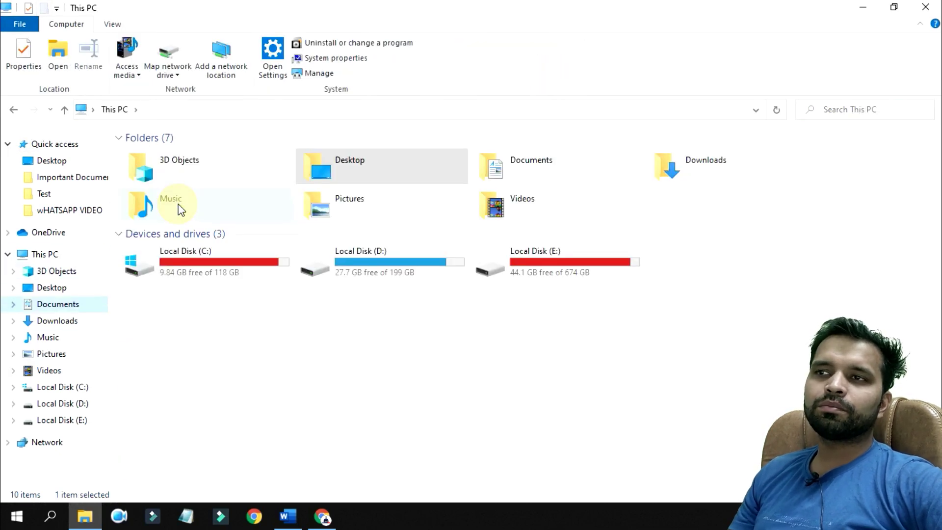
{"action": "key", "text": "Down"}
{"action": "key", "text": "Down"}
{"action": "key", "text": "Down"}
{"action": "key", "text": "Down"}
{"action": "key", "text": "Down"}
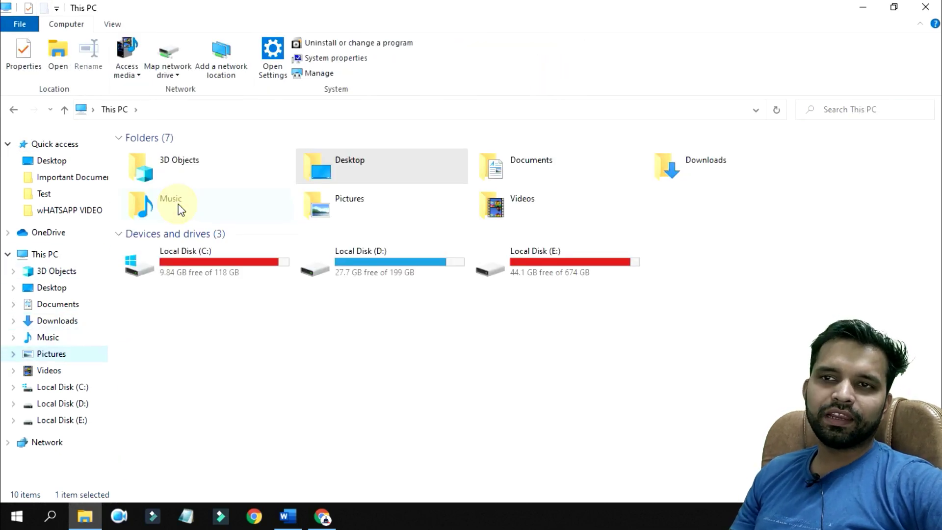
{"action": "key", "text": "Up"}
{"action": "key", "text": "Up"}
{"action": "key", "text": "Up"}
{"action": "key", "text": "Up"}
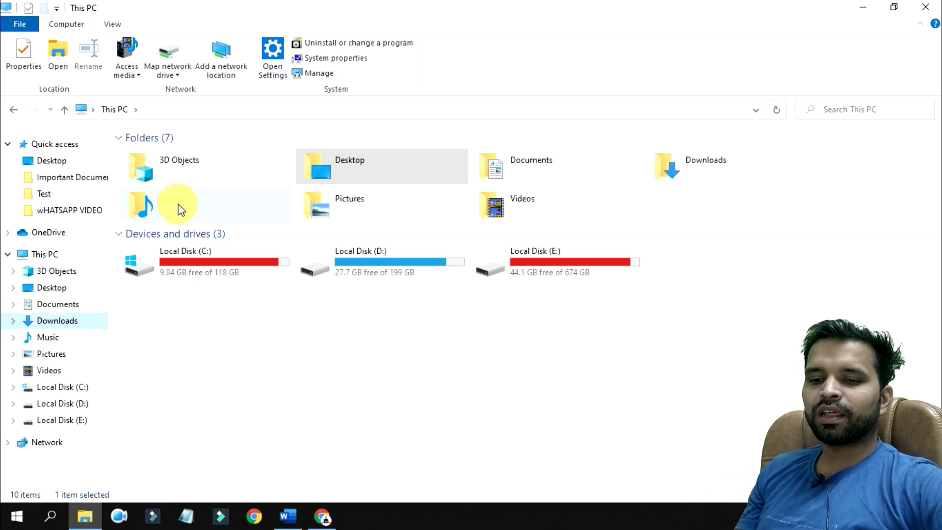
Minimize all open windows to show the desktop, and lock and unlock the computer.
{"action": "key", "text": "super+m"}
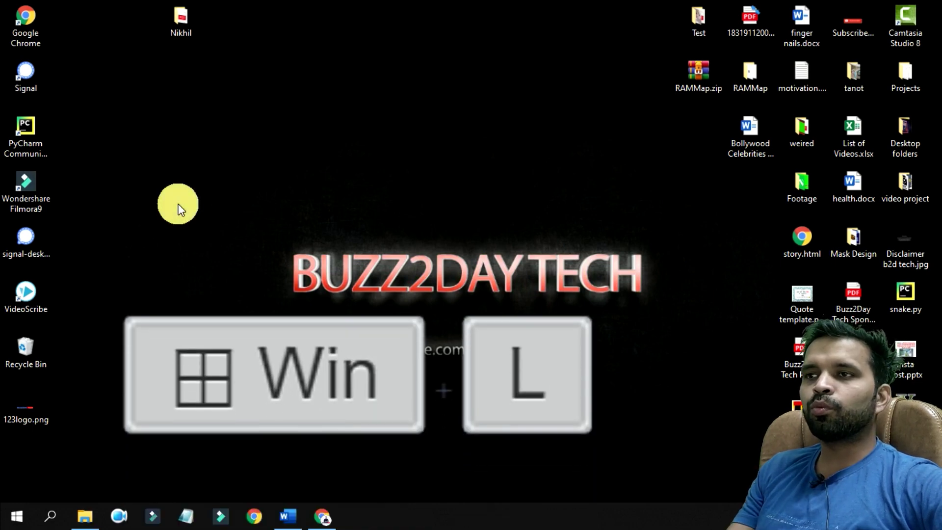
{"action": "key", "text": "super+l"}
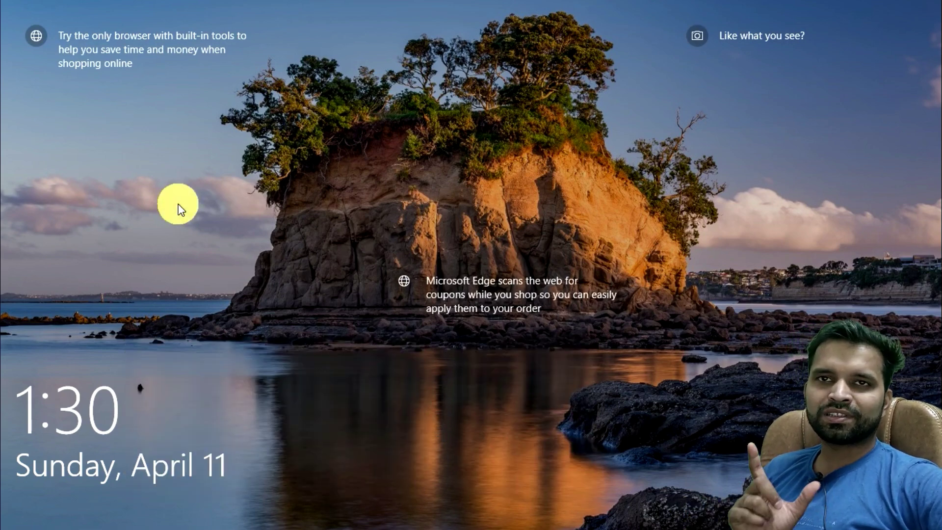
{"action": "key", "text": "Return"}
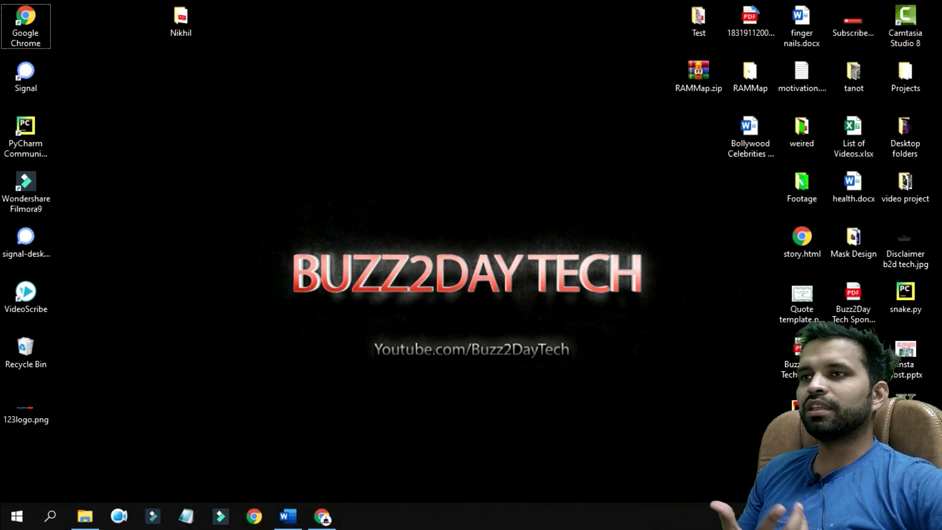
Display the Windows security options screen and return to the desktop.
{"action": "key", "text": "ctrl+alt+Delete"}
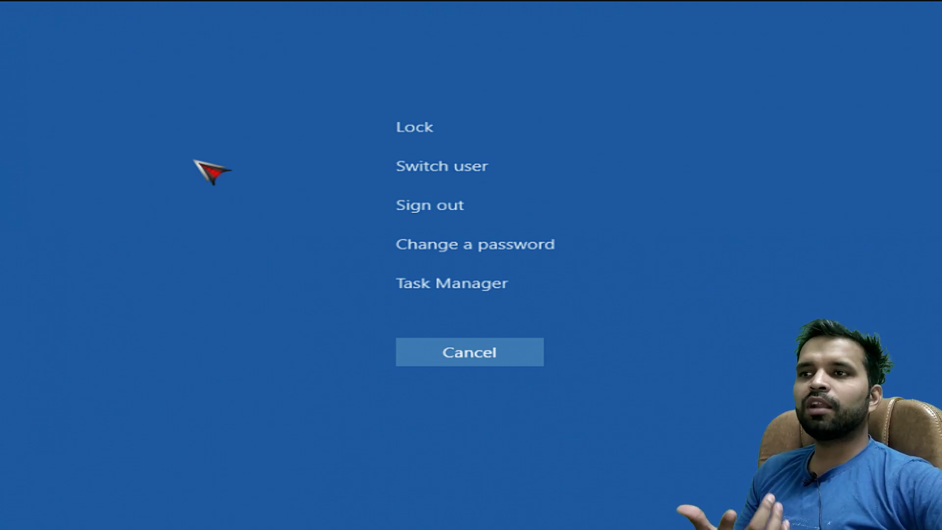
{"action": "key", "text": "Escape"}
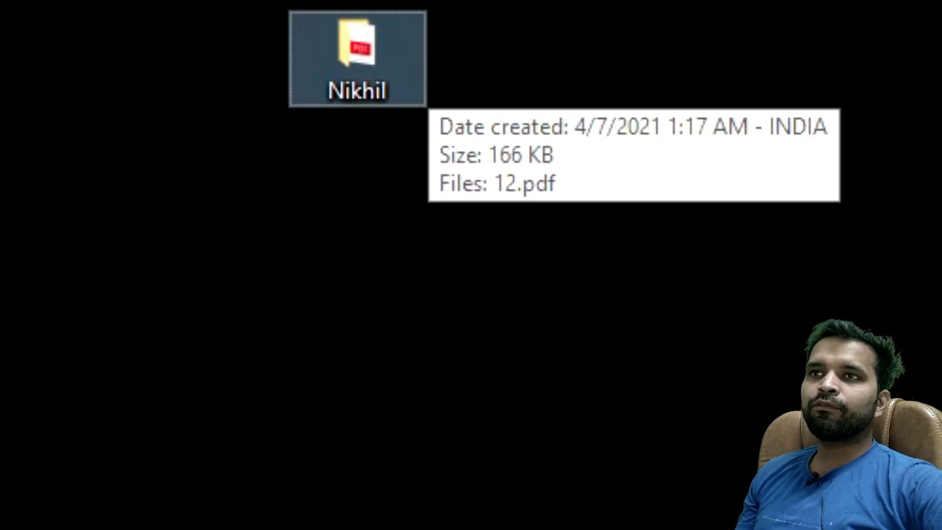
Rename the desktop folder containing 12.pdf as "My Folder".
{"action": "key", "text": "F2"}
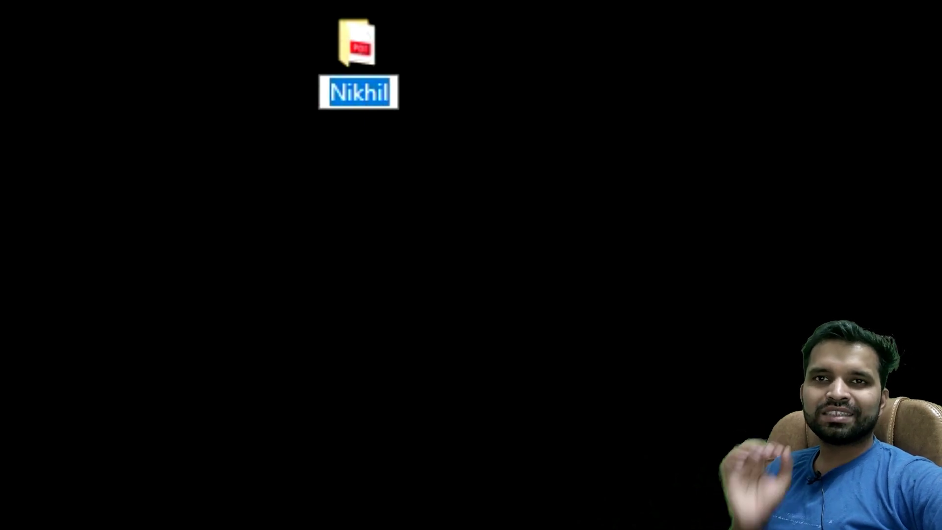
{"action": "type", "text": "My Folder"}
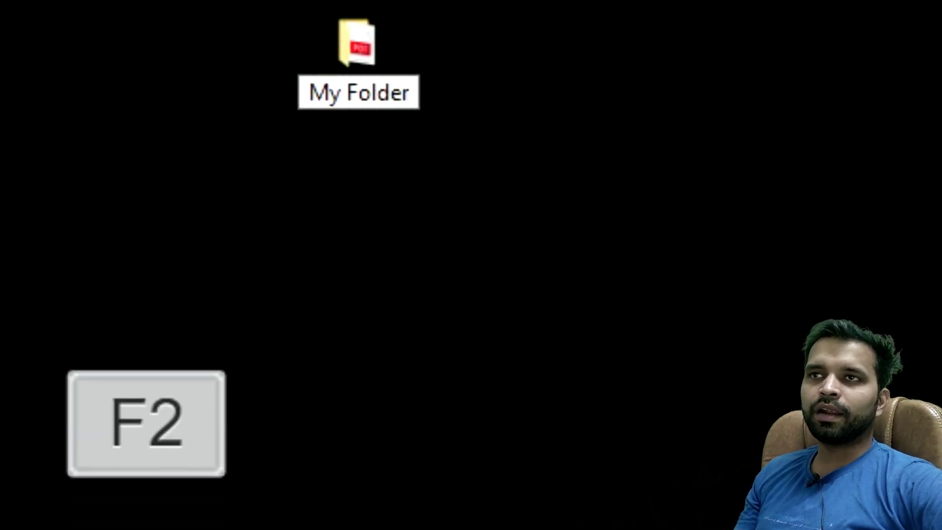
{"action": "key", "text": "Return"}
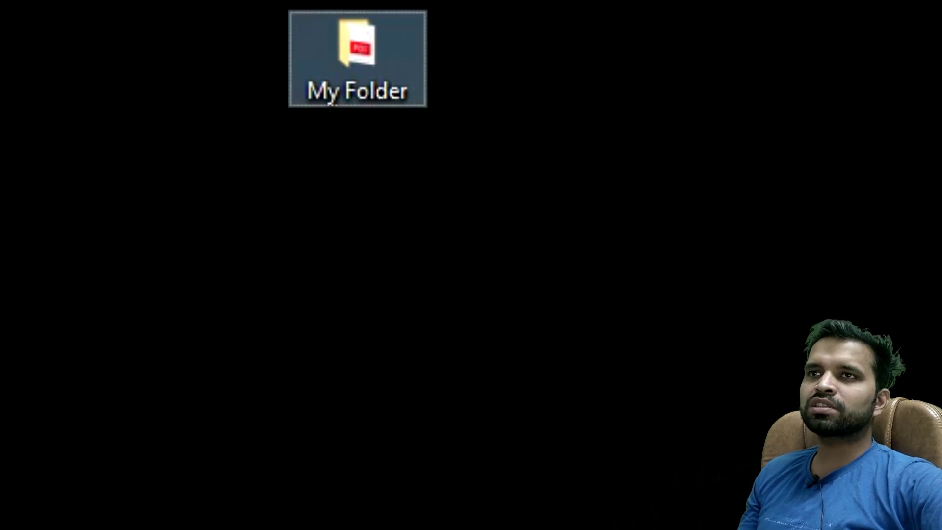
{"action": "key", "text": "F2"}
{"action": "key", "text": "Return"}
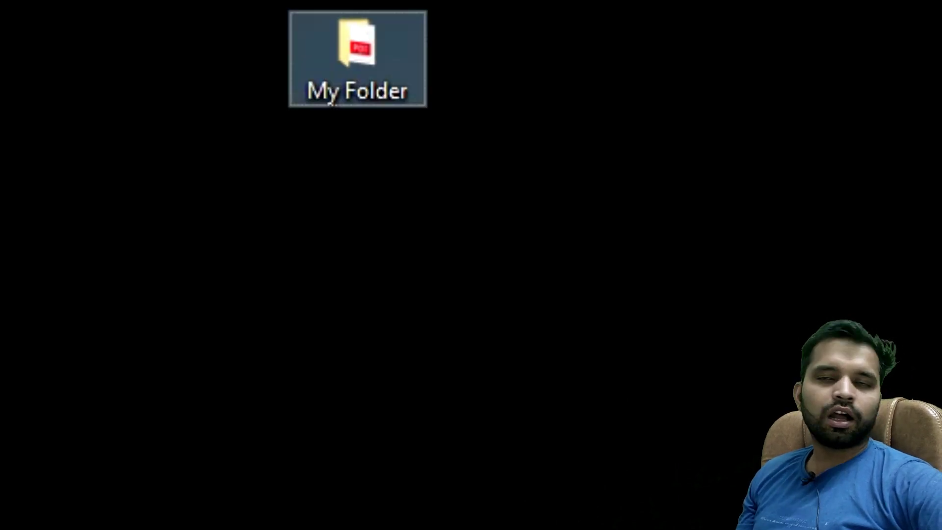